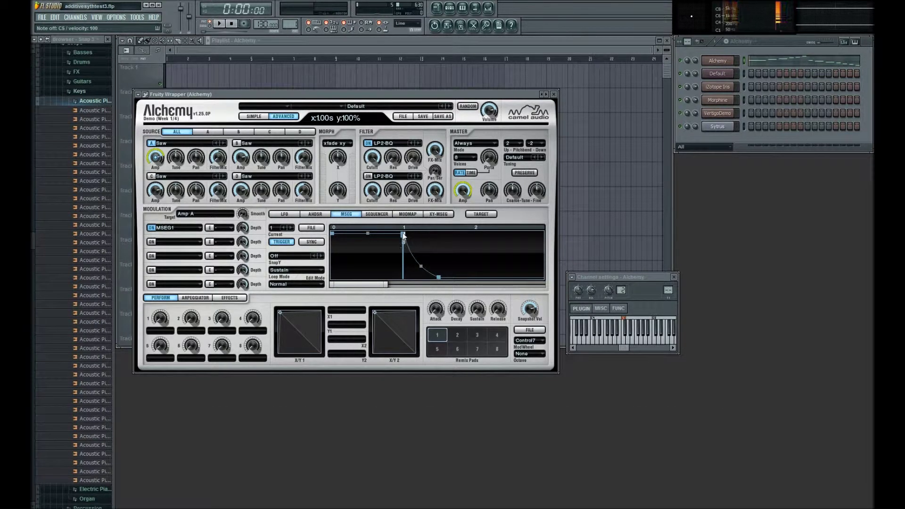
Reshape the Amp A MSEG with added points at about 0.55 s, 47% and 1.62 s, 44%, lengthen its release, and play test notes
{"action": "left_click", "coordinate": [374, 237]}
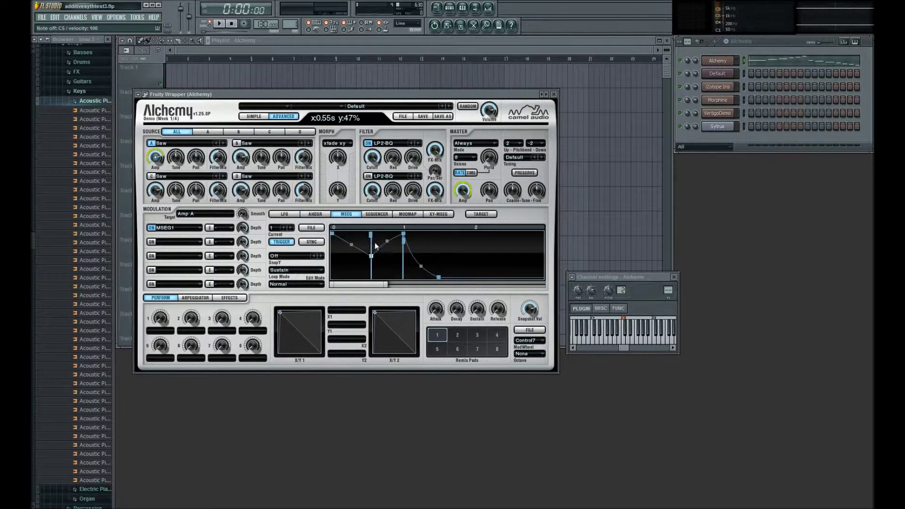
{"action": "left_click", "coordinate": [417, 248]}
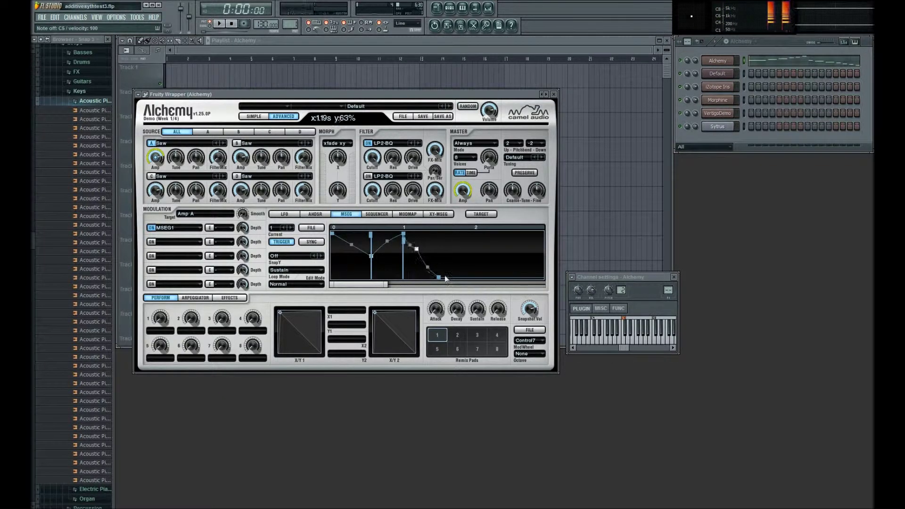
{"action": "left_click_drag", "start_coordinate": [440, 282], "coordinate": [465, 267]}
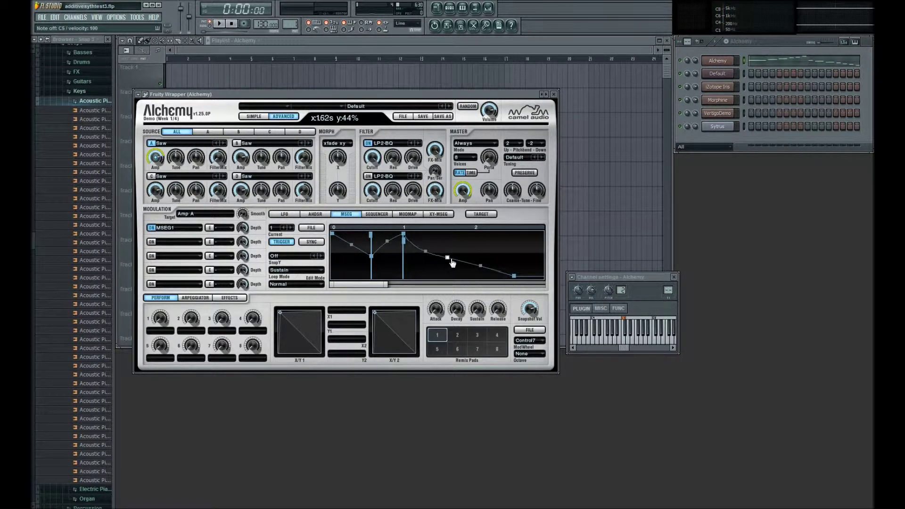
{"action": "mouse_move", "coordinate": [428, 256]}
{"action": "left_mouse_down"}
{"action": "mouse_move", "coordinate": [433, 248]}
{"action": "mouse_move", "coordinate": [425, 250]}
{"action": "left_mouse_up"}
{"action": "key", "text": "q"}
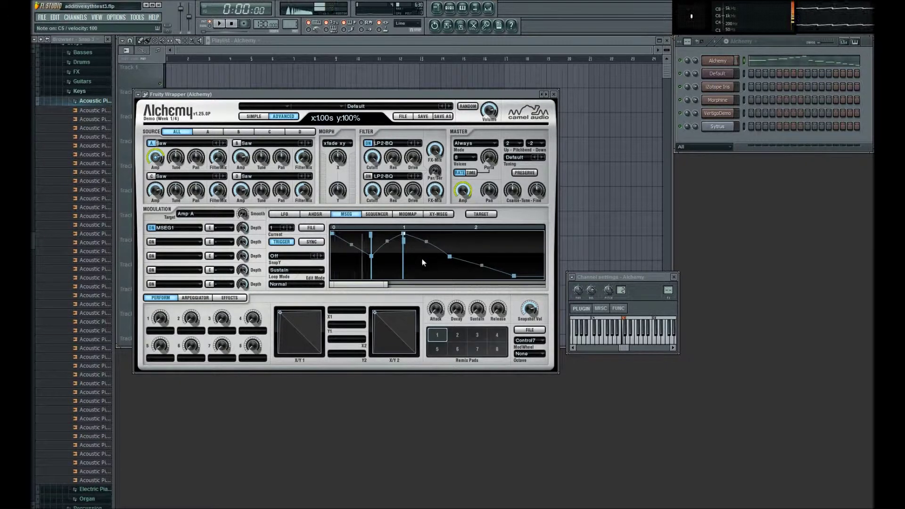
{"action": "key", "text": "r"}
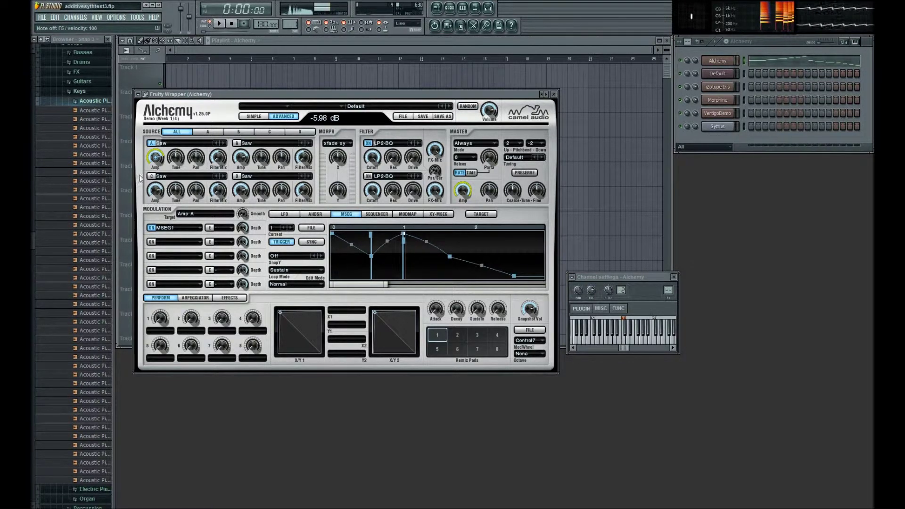
Assign a new MSEG as the modulator of source A's coarse tuning
{"action": "left_click", "coordinate": [174, 160]}
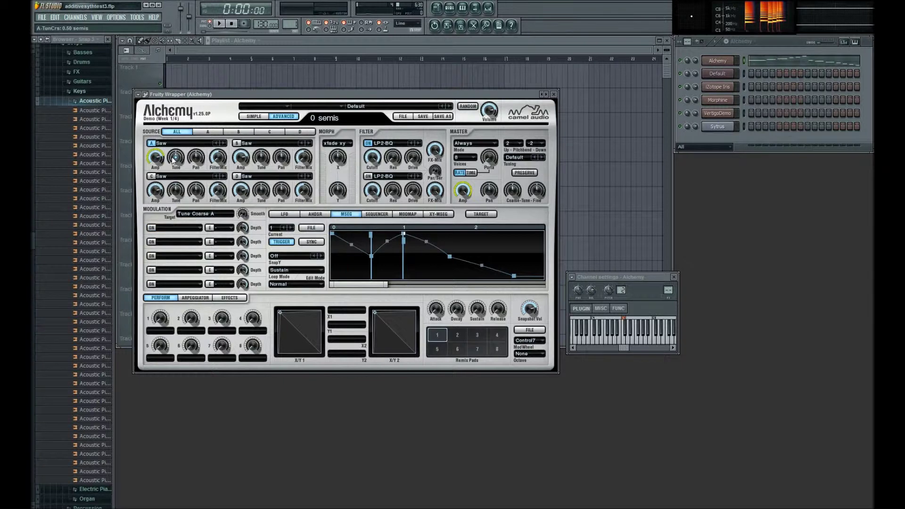
{"action": "left_click", "coordinate": [171, 229]}
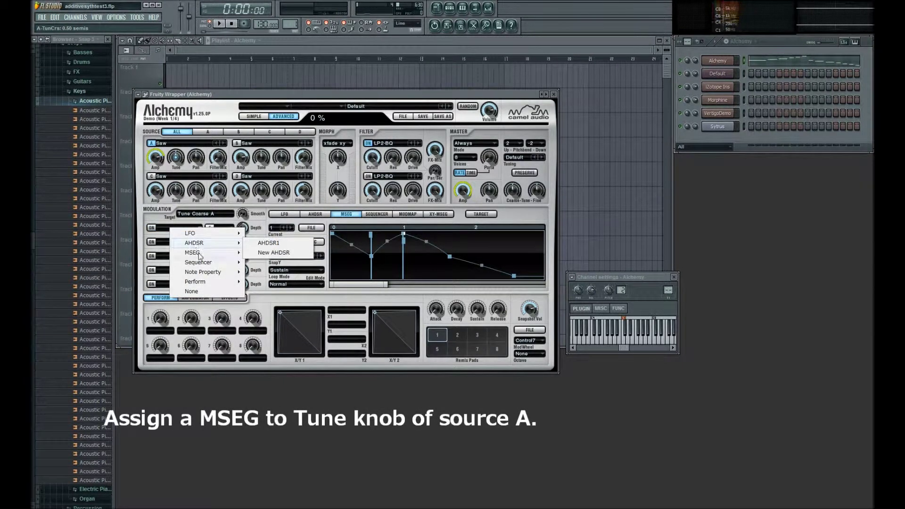
{"action": "mouse_move", "coordinate": [199, 254]}
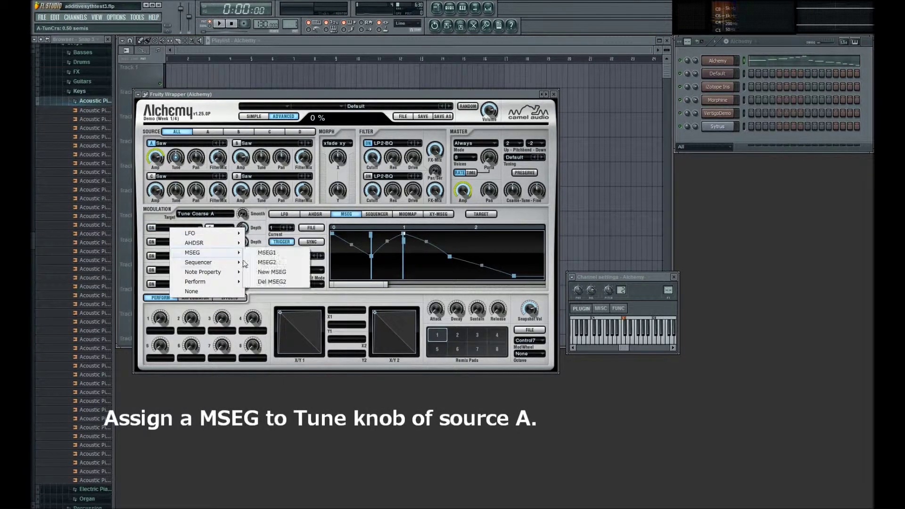
{"action": "left_click", "coordinate": [266, 273]}
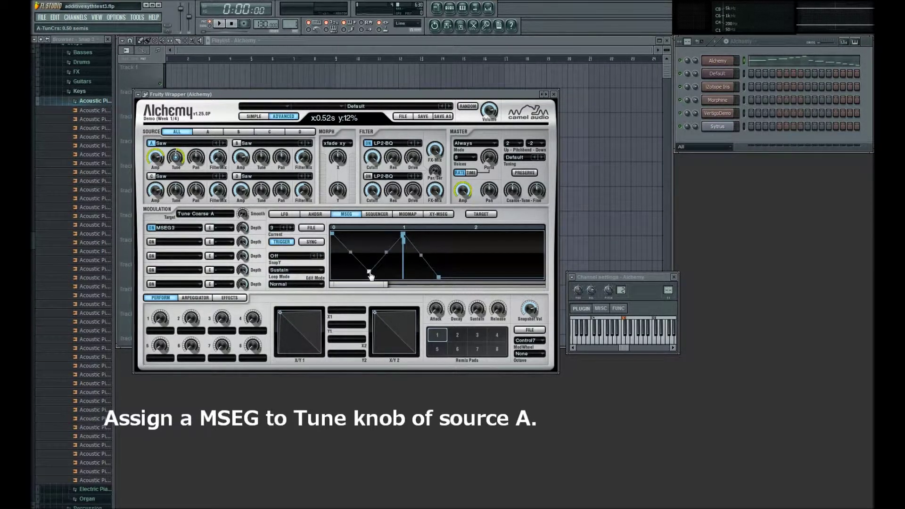
Lower source A's coarse tuning to -48 semis and play test notes
{"action": "left_click_drag", "start_coordinate": [175, 157], "coordinate": [171, 191]}
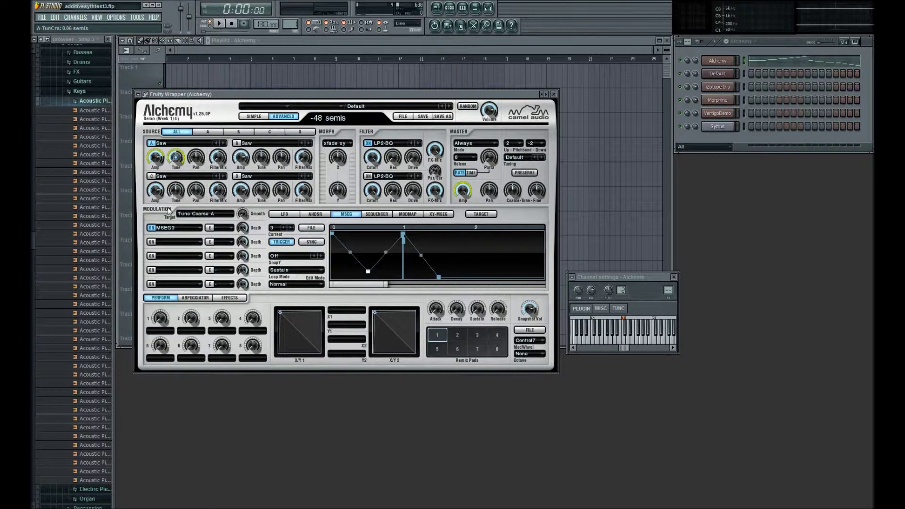
{"action": "key", "text": "r"}
{"action": "key", "text": "r"}
{"action": "key", "text": "r"}
{"action": "key", "text": "r"}
Add a point on the rising segment of the tuning MSEG, extend its release end to about 2.09 s, and play a note
{"action": "left_click", "coordinate": [387, 262]}
{"action": "left_click_drag", "start_coordinate": [440, 279], "coordinate": [481, 278]}
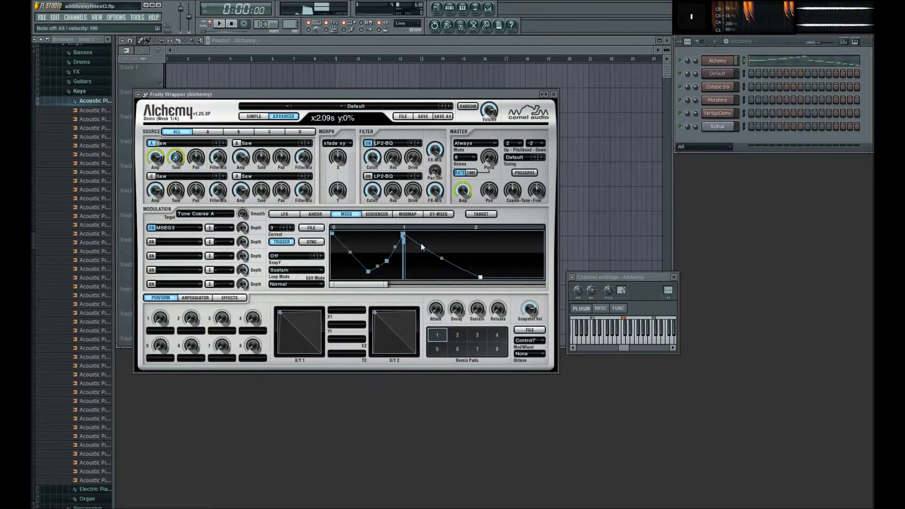
{"action": "key", "text": "t"}
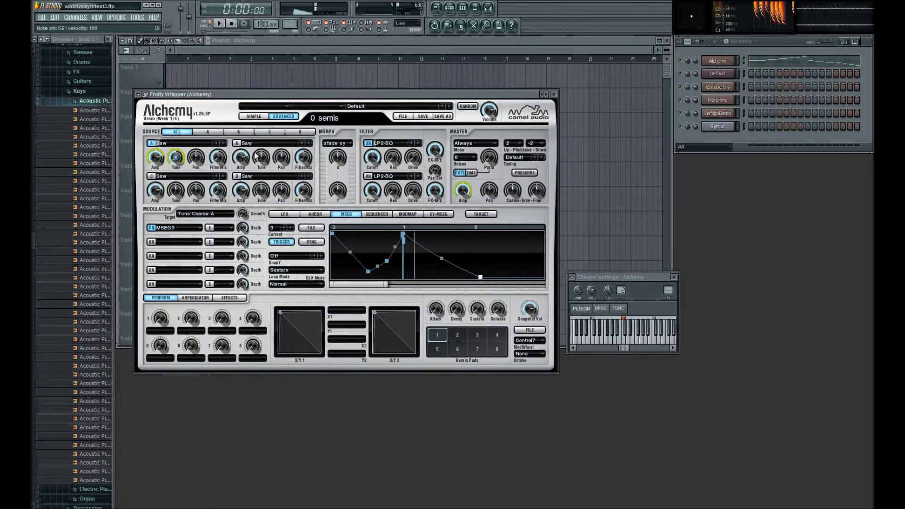
Assign a new MSEG as the modulator of source A's pan
{"action": "left_click", "coordinate": [194, 240]}
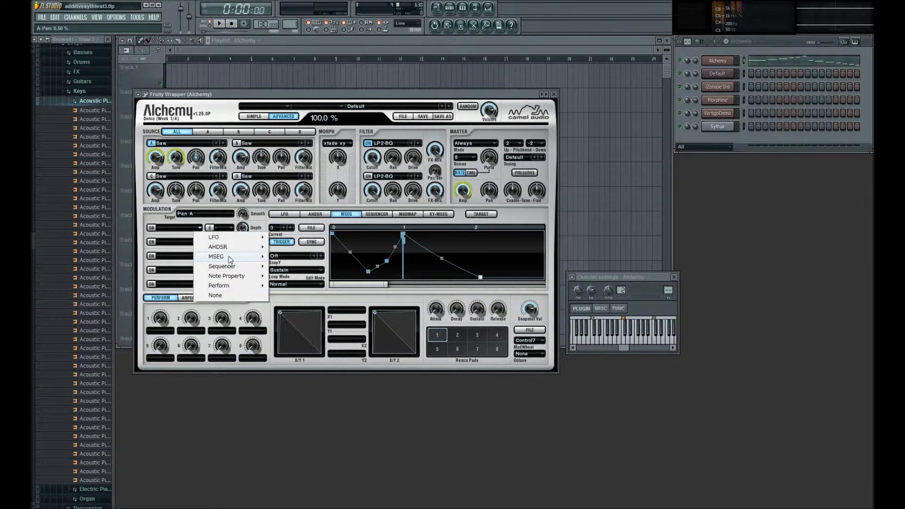
{"action": "mouse_move", "coordinate": [229, 259]}
{"action": "left_click", "coordinate": [298, 286]}
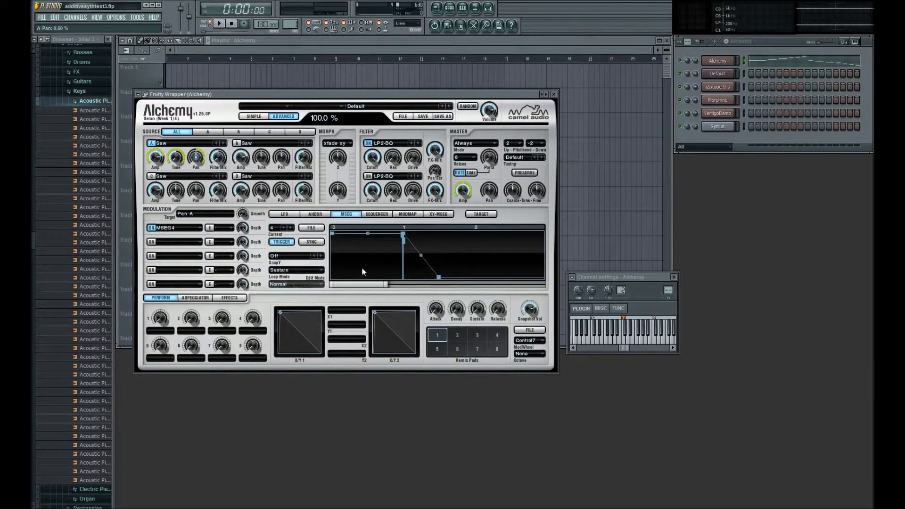
Shape the Pan A MSEG with a dip halfway through its first second and audition the panning with test notes
{"action": "key", "text": "z"}
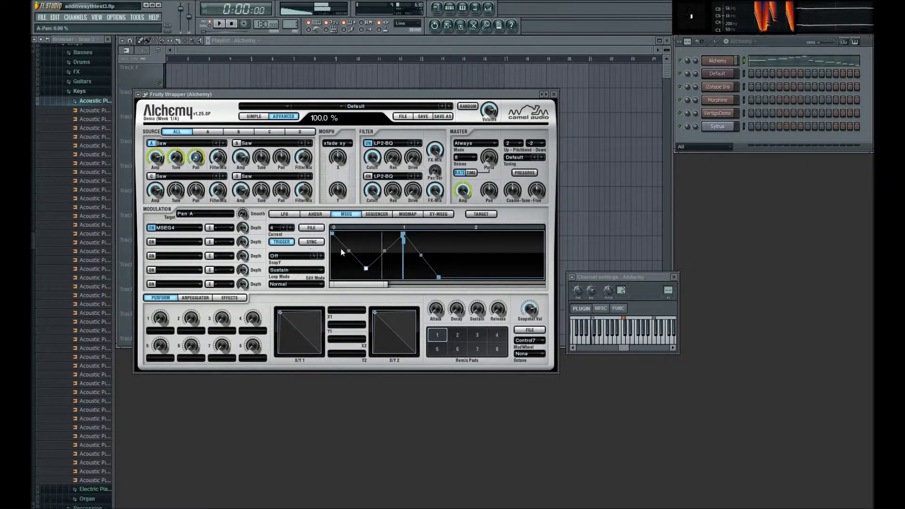
{"action": "key", "text": "r"}
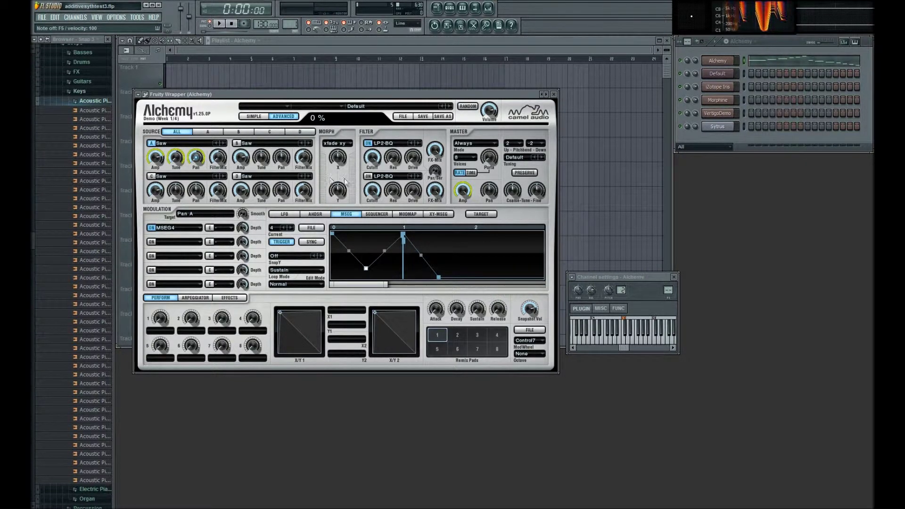
{"action": "key", "text": "z"}
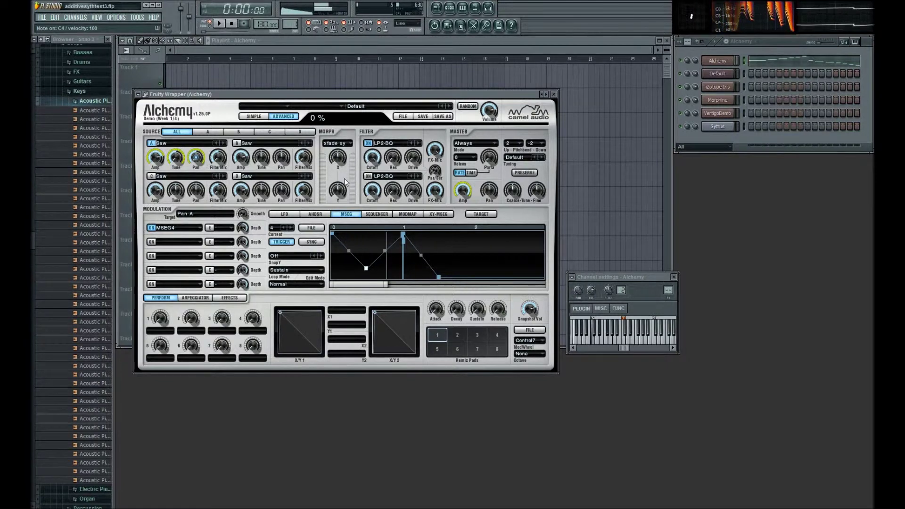
{"action": "key", "text": "r"}
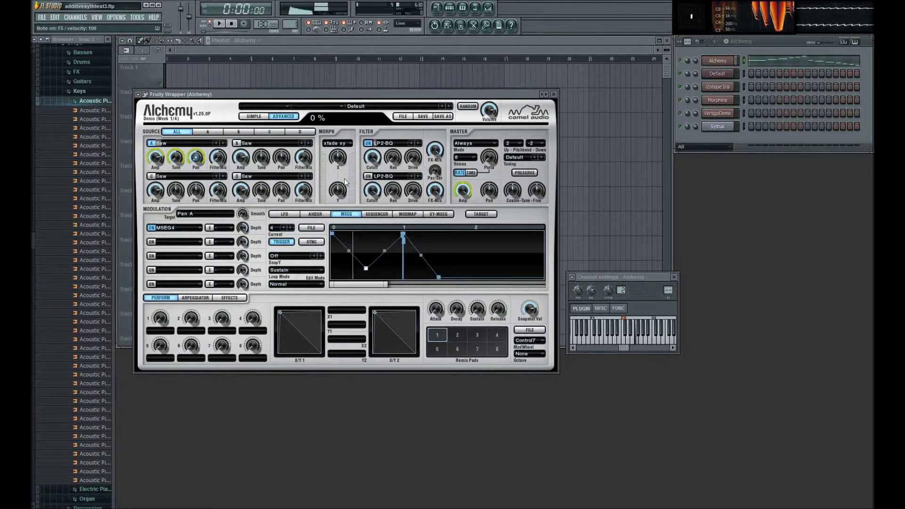
Assign a new MSEG to the master pan, shape it with points including one at about 0.43 s, 52%, and play a test note
{"action": "left_click", "coordinate": [490, 193]}
{"action": "left_click", "coordinate": [193, 230]}
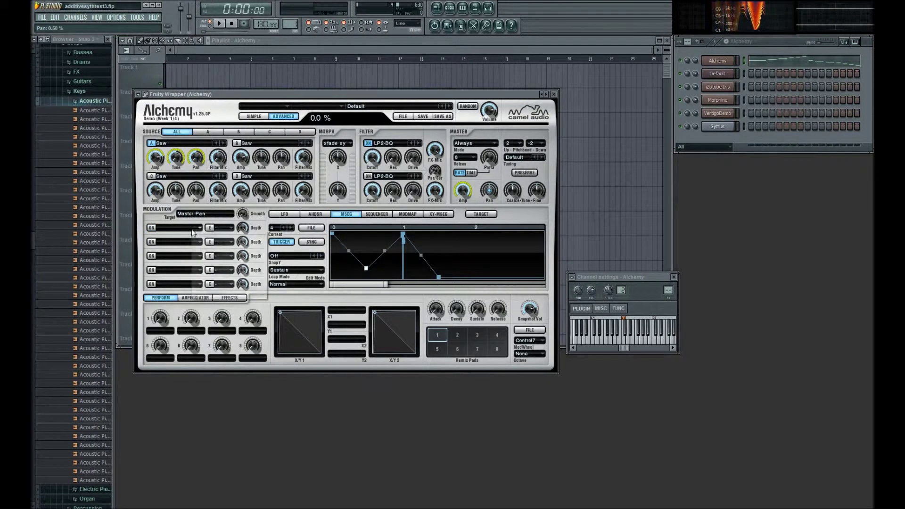
{"action": "mouse_move", "coordinate": [261, 258]}
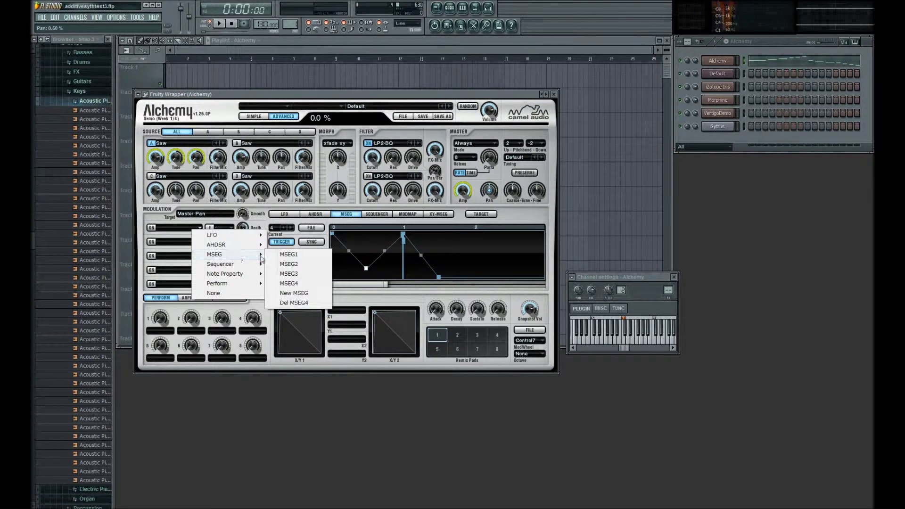
{"action": "left_click", "coordinate": [292, 294]}
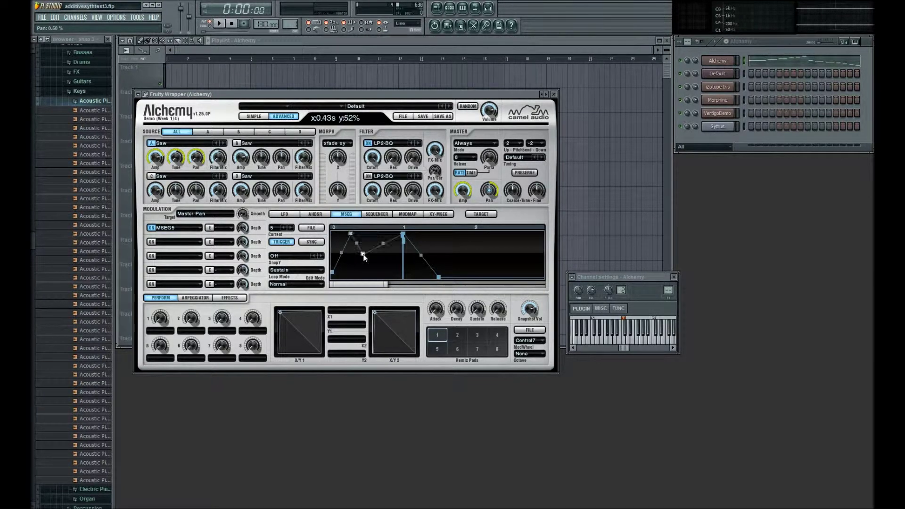
{"action": "key", "text": "z"}
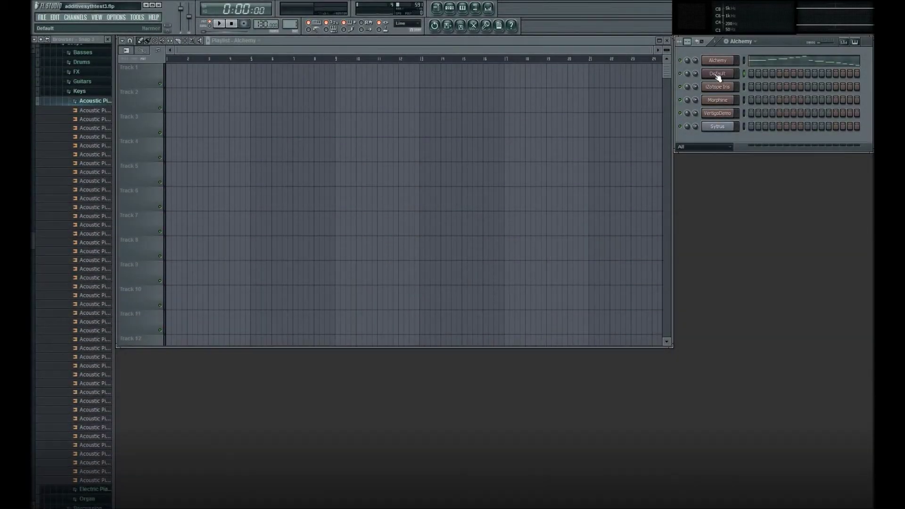
Open the Harmor instrument on the Default channel and load its Default preset
{"action": "left_click", "coordinate": [717, 74]}
{"action": "left_click", "coordinate": [674, 109]}
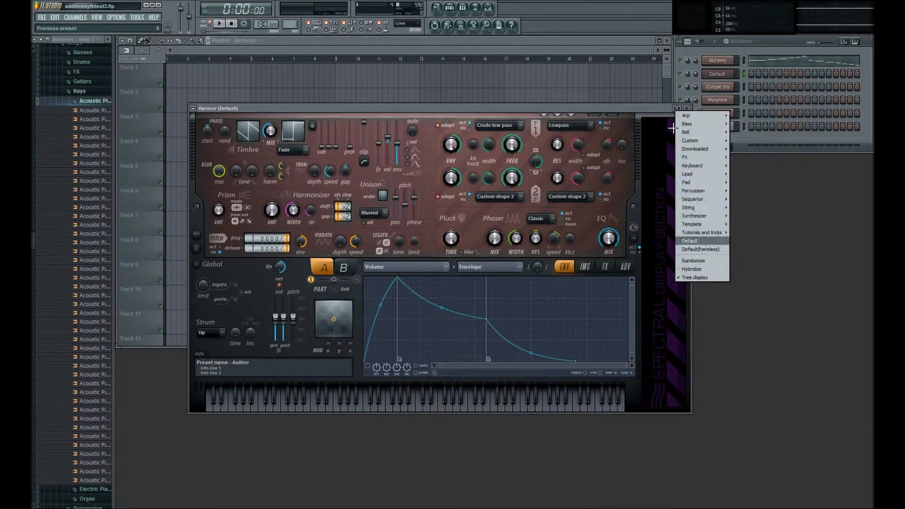
{"action": "left_click", "coordinate": [700, 239]}
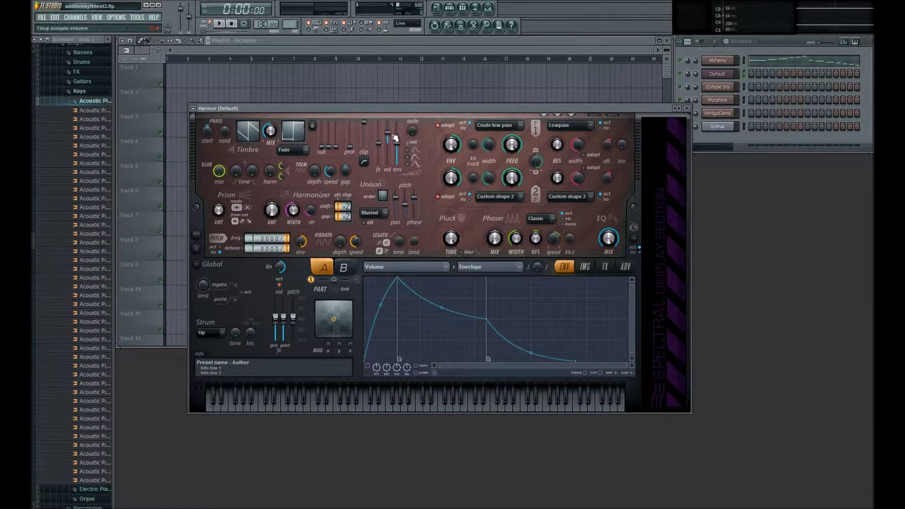
Browse the editor targets Panning, Volume, FX / dry mix and Filter 1 frequency, and return to the Volume envelope
{"action": "left_click", "coordinate": [411, 267]}
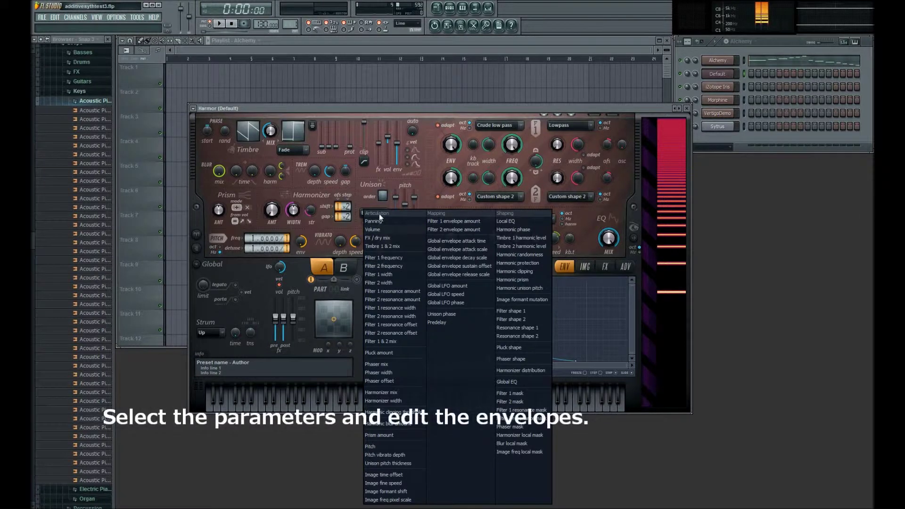
{"action": "left_click", "coordinate": [380, 221]}
{"action": "left_click", "coordinate": [397, 267]}
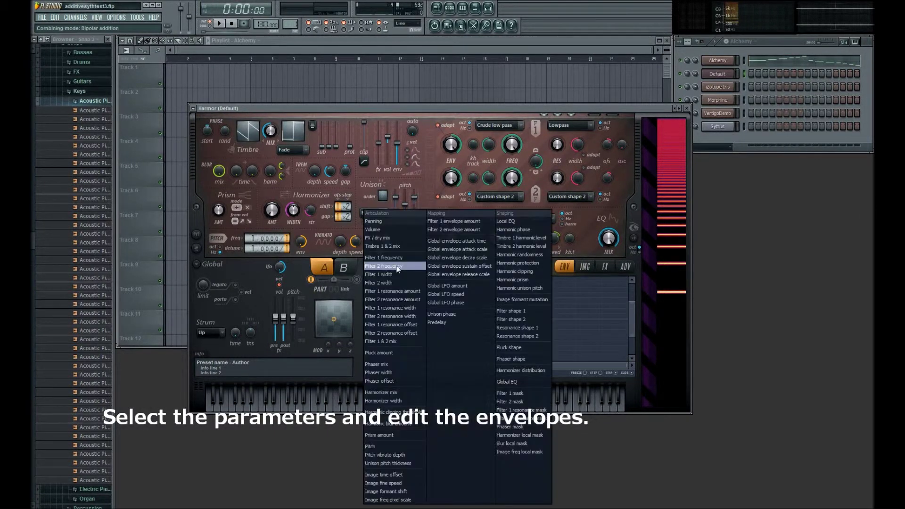
{"action": "left_click", "coordinate": [382, 230]}
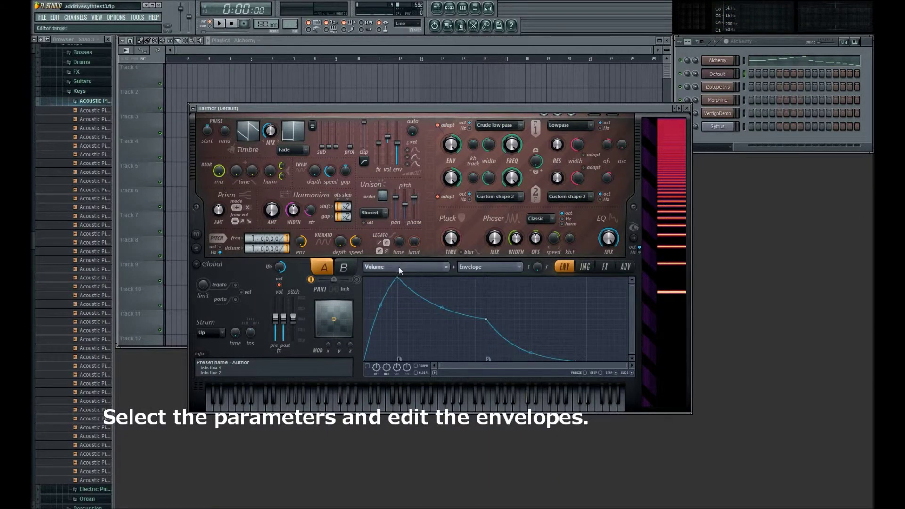
{"action": "left_click", "coordinate": [398, 266]}
{"action": "left_click", "coordinate": [386, 236]}
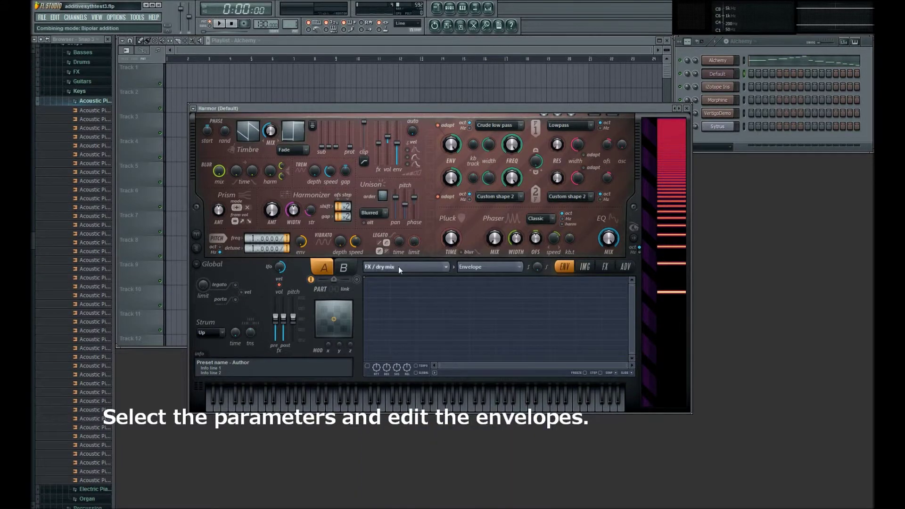
{"action": "left_click", "coordinate": [398, 266]}
{"action": "left_click", "coordinate": [392, 256]}
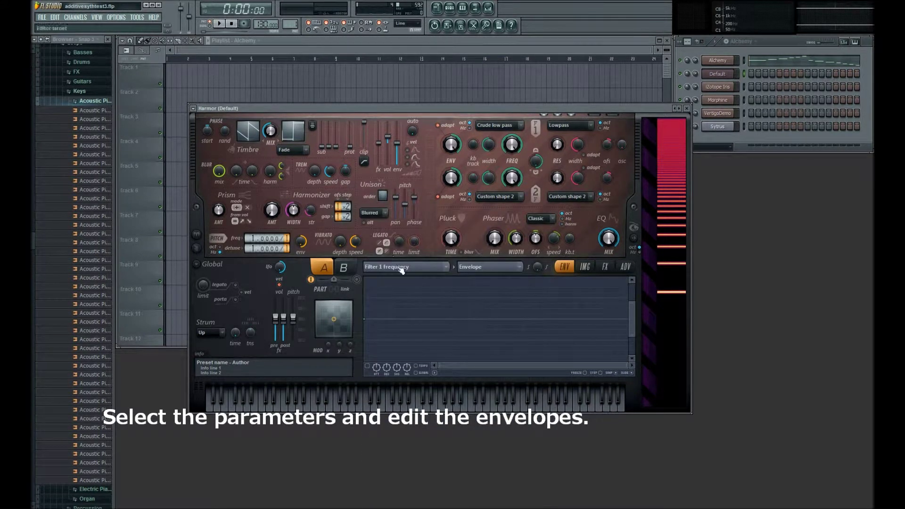
{"action": "left_click", "coordinate": [401, 268]}
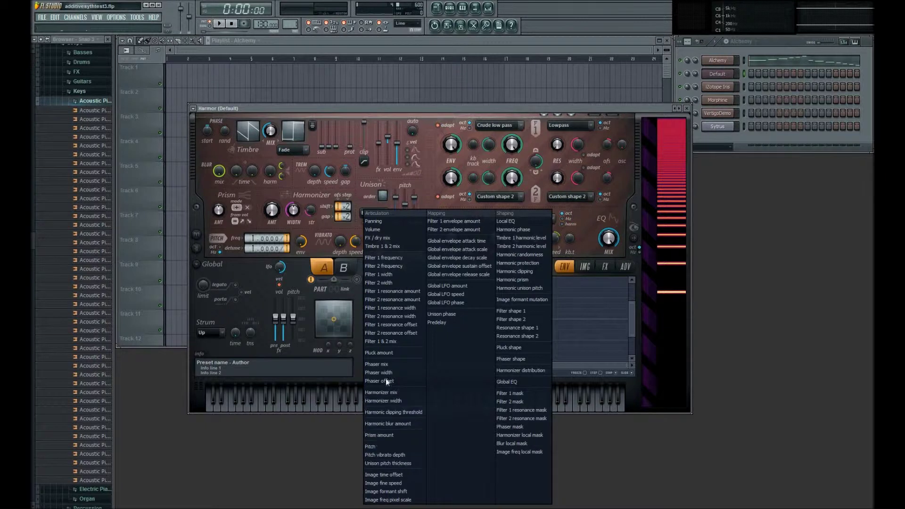
{"action": "left_click", "coordinate": [373, 230]}
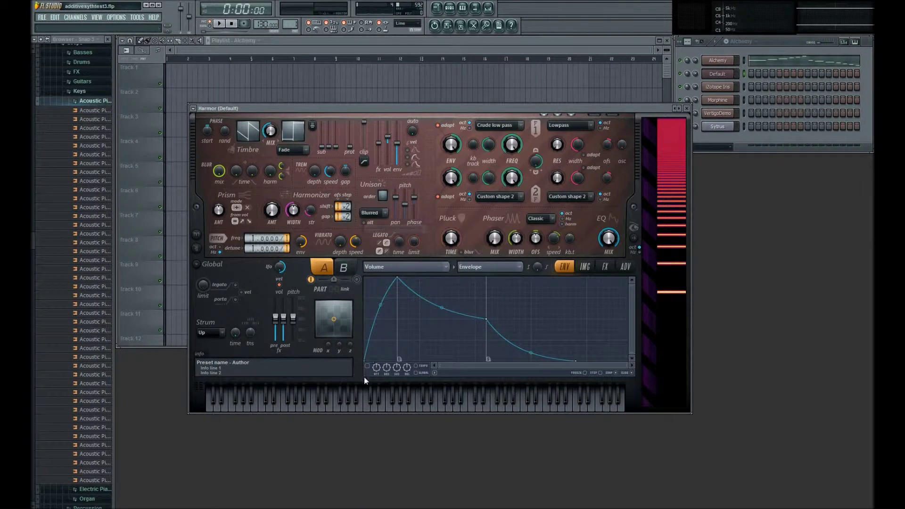
Enable the Volume envelope and try out its attack time scale while playing test notes
{"action": "left_click", "coordinate": [367, 367]}
{"action": "key", "text": "z"}
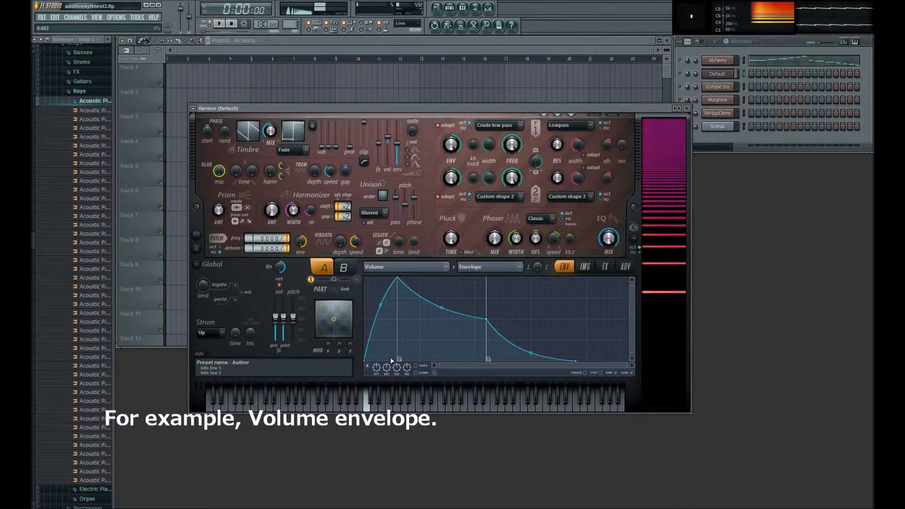
{"action": "left_click_drag", "start_coordinate": [379, 368], "coordinate": [397, 384]}
{"action": "key", "text": "z"}
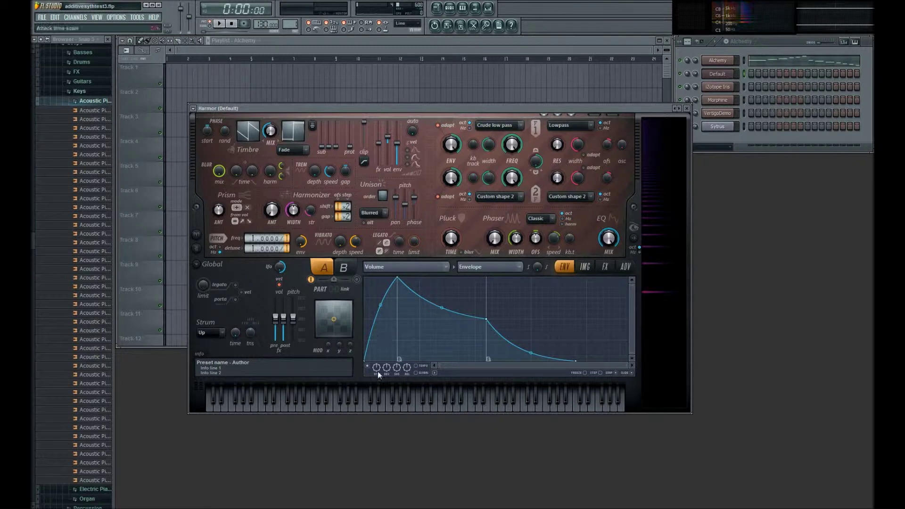
Bend the Volume envelope's attack curve inward and add a raised point in the release section
{"action": "left_click_drag", "start_coordinate": [380, 305], "coordinate": [381, 330]}
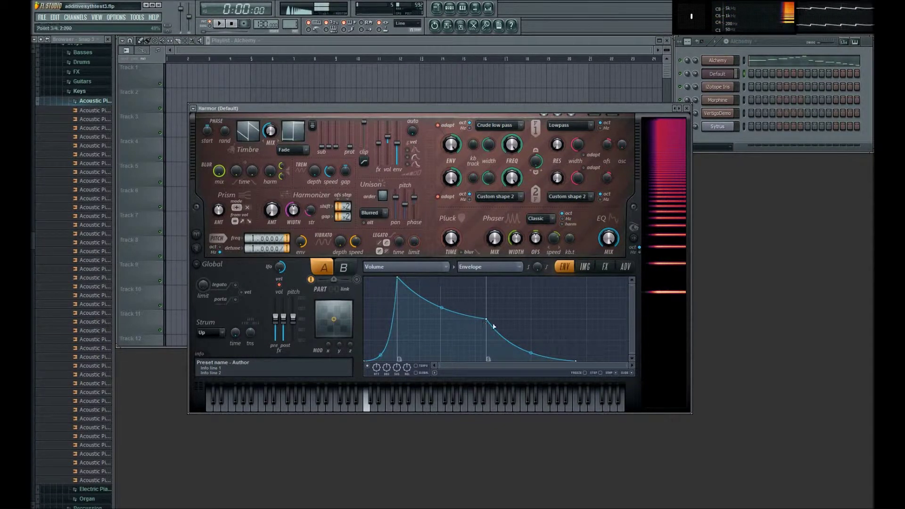
{"action": "right_click", "coordinate": [527, 321]}
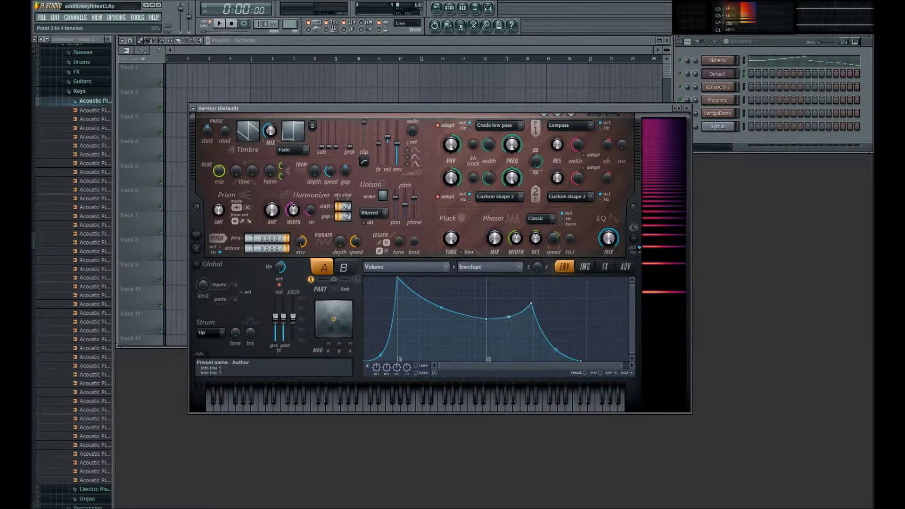
Reshape the Volume envelope's decay, sustain-to-peak and release curve tensions, and reposition its sustain point in time
{"action": "left_click_drag", "start_coordinate": [556, 348], "coordinate": [556, 309]}
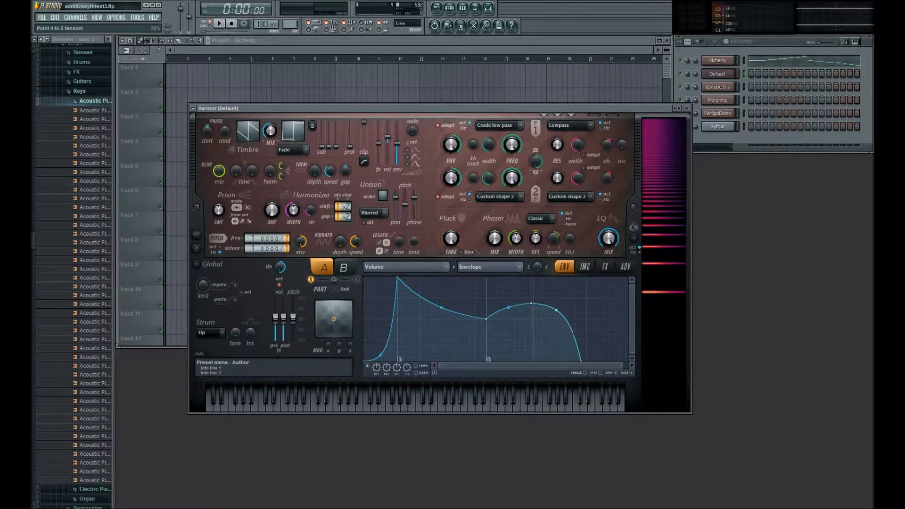
{"action": "left_click_drag", "start_coordinate": [441, 307], "coordinate": [441, 317]}
{"action": "left_click_drag", "start_coordinate": [509, 312], "coordinate": [509, 314]}
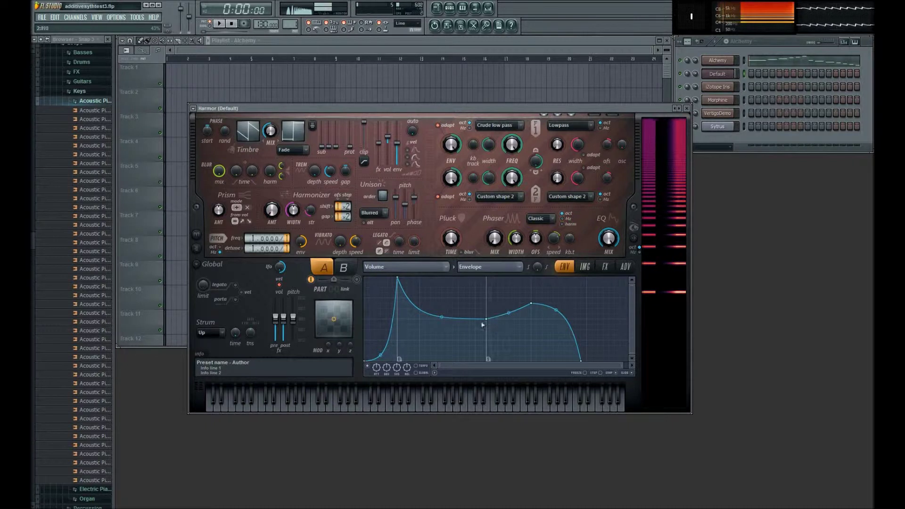
{"action": "left_click_drag", "start_coordinate": [487, 319], "coordinate": [447, 319]}
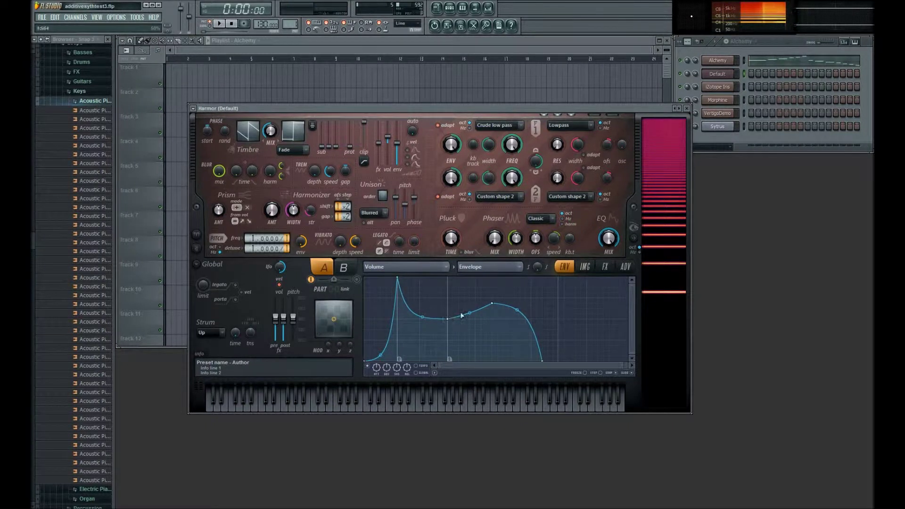
{"action": "right_click", "coordinate": [493, 304]}
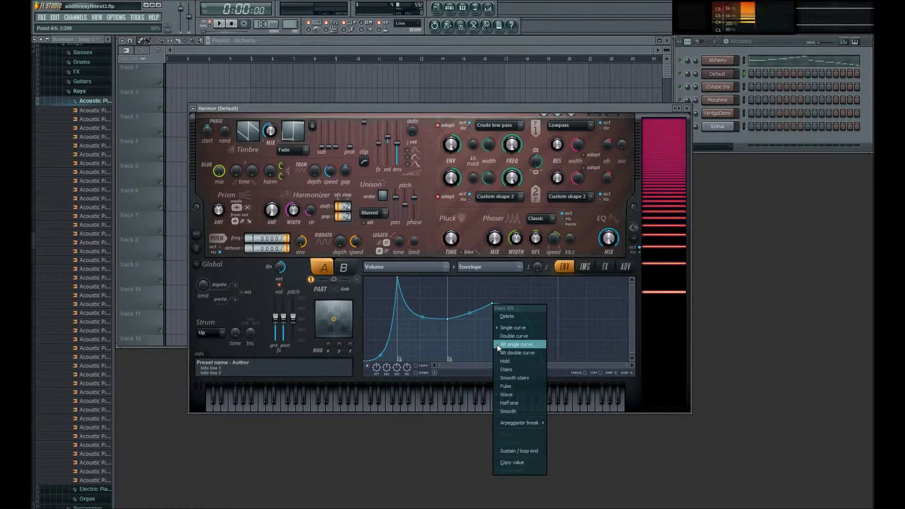
{"action": "left_click", "coordinate": [448, 318]}
{"action": "left_click_drag", "start_coordinate": [448, 318], "coordinate": [478, 319]}
Try the Wave curve type on the Volume envelope's decay segment with varying cycle counts and test notes, and return it to a single curve
{"action": "right_click", "coordinate": [478, 319]}
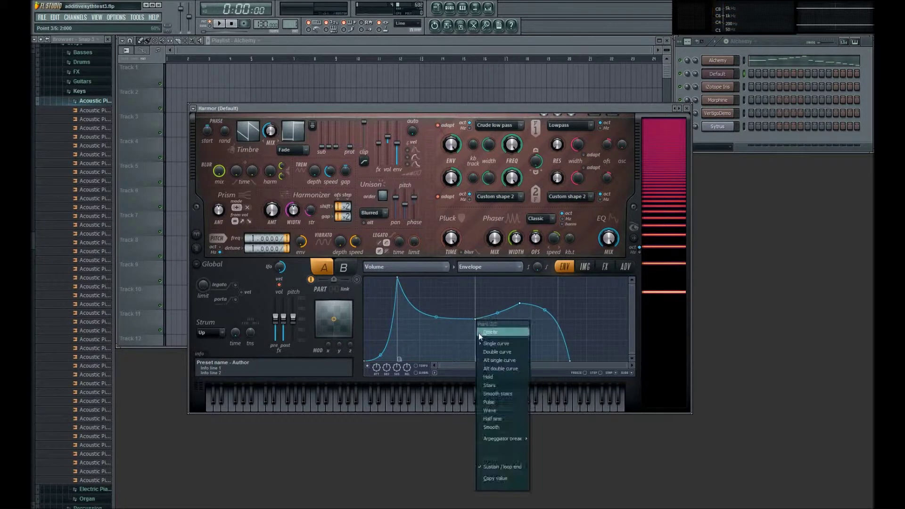
{"action": "left_click", "coordinate": [490, 410]}
{"action": "left_click_drag", "start_coordinate": [438, 302], "coordinate": [436, 298]}
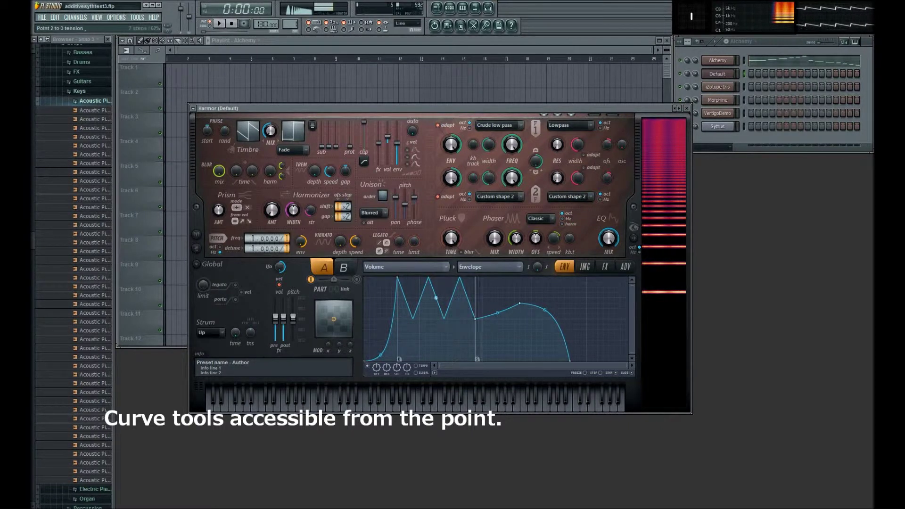
{"action": "left_click_drag", "start_coordinate": [435, 298], "coordinate": [435, 288]}
{"action": "key", "text": "z"}
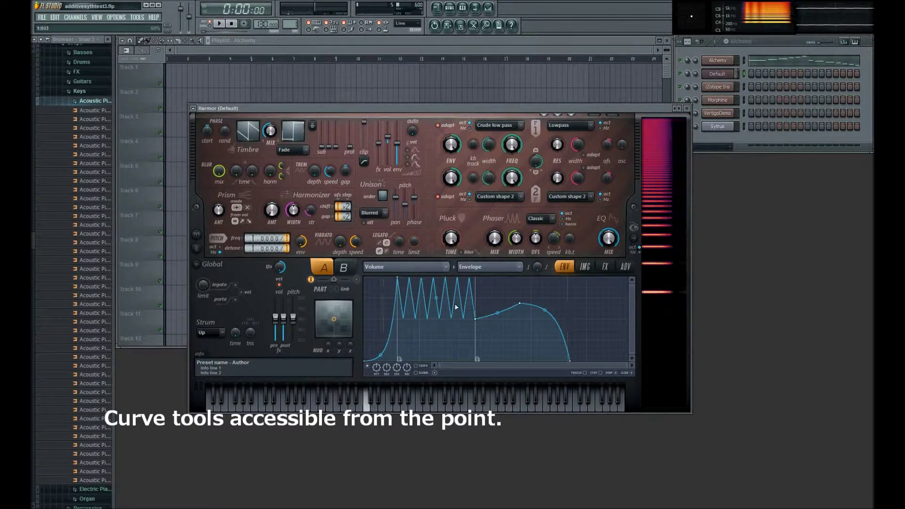
{"action": "mouse_move", "coordinate": [435, 298]}
{"action": "left_mouse_down"}
{"action": "mouse_move", "coordinate": [435, 259]}
{"action": "mouse_move", "coordinate": [436, 297]}
{"action": "left_mouse_up"}
{"action": "key", "text": "z"}
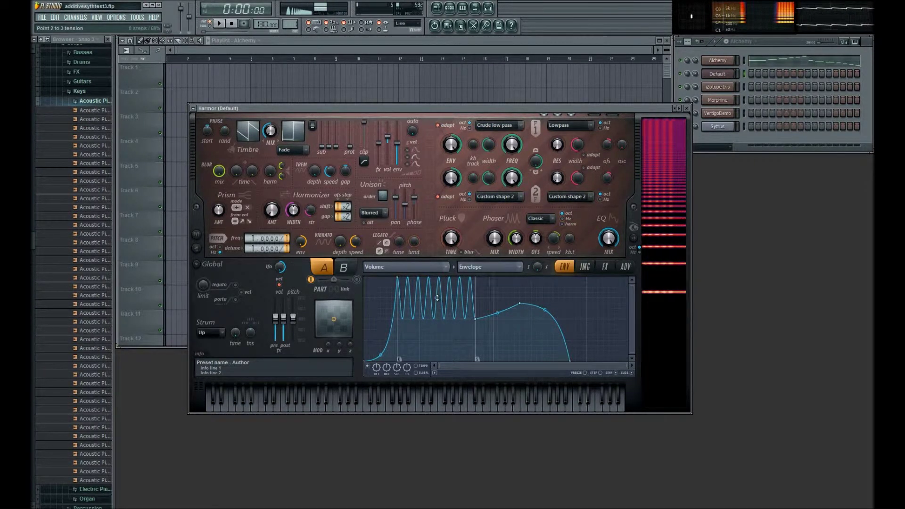
{"action": "right_click", "coordinate": [476, 319]}
{"action": "left_click", "coordinate": [484, 344]}
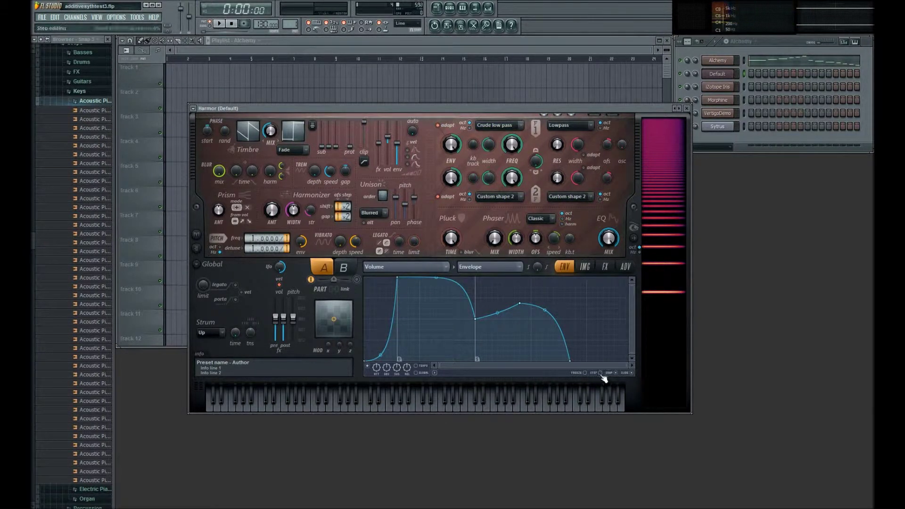
Draw a stepped Volume envelope in step editing mode, with separate plateaus and a silent gap, and play test notes
{"action": "mouse_move", "coordinate": [373, 338]}
{"action": "left_mouse_down"}
{"action": "mouse_move", "coordinate": [417, 303]}
{"action": "mouse_move", "coordinate": [439, 299]}
{"action": "mouse_move", "coordinate": [462, 319]}
{"action": "mouse_move", "coordinate": [499, 314]}
{"action": "mouse_move", "coordinate": [567, 357]}
{"action": "left_mouse_up"}
{"action": "key", "text": "z"}
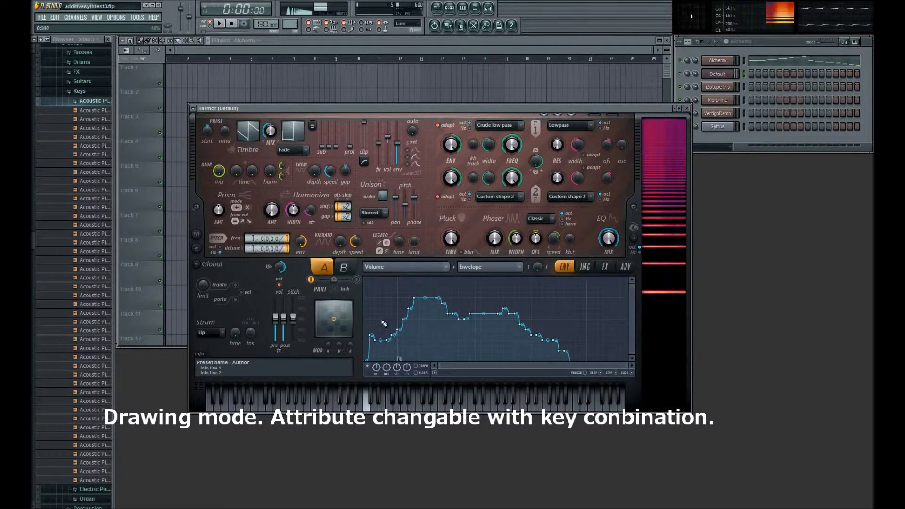
{"action": "left_click_drag", "start_coordinate": [387, 314], "coordinate": [418, 313]}
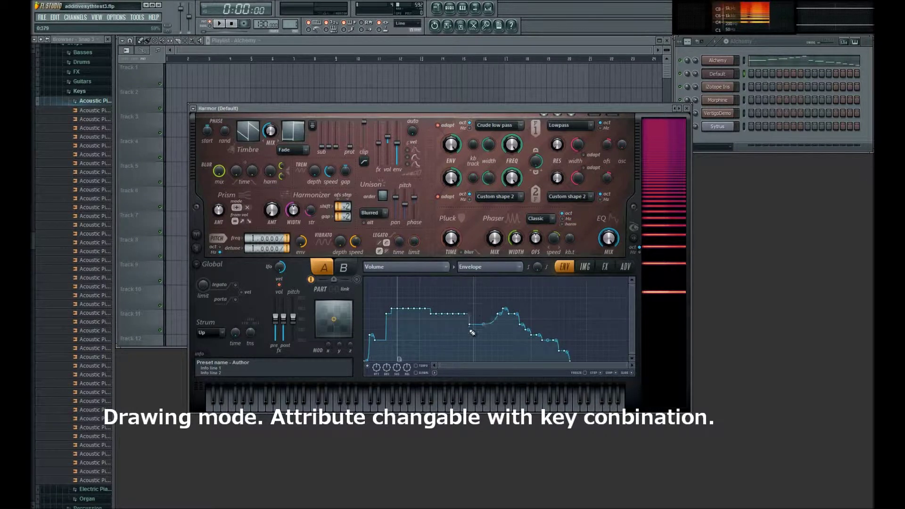
{"action": "left_click_drag", "start_coordinate": [471, 332], "coordinate": [473, 355]}
{"action": "left_click_drag", "start_coordinate": [527, 286], "coordinate": [549, 327]}
{"action": "left_click_drag", "start_coordinate": [415, 353], "coordinate": [416, 361]}
{"action": "key", "text": "z"}
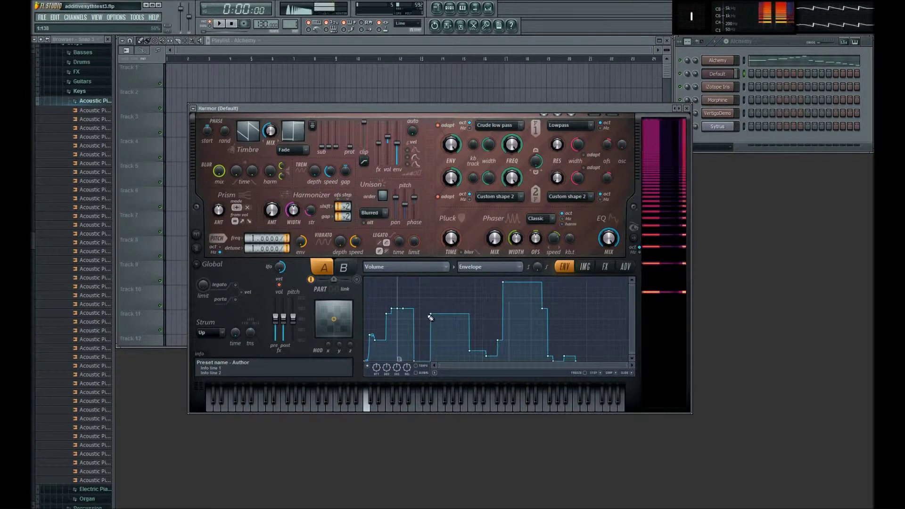
Redraw the whole Volume envelope freehand with a sharp peak near the middle, and simplify its points with Smooth up and its Decimation control
{"action": "mouse_move", "coordinate": [392, 305]}
{"action": "left_mouse_down"}
{"action": "mouse_move", "coordinate": [432, 332]}
{"action": "mouse_move", "coordinate": [519, 336]}
{"action": "mouse_move", "coordinate": [574, 366]}
{"action": "left_mouse_up"}
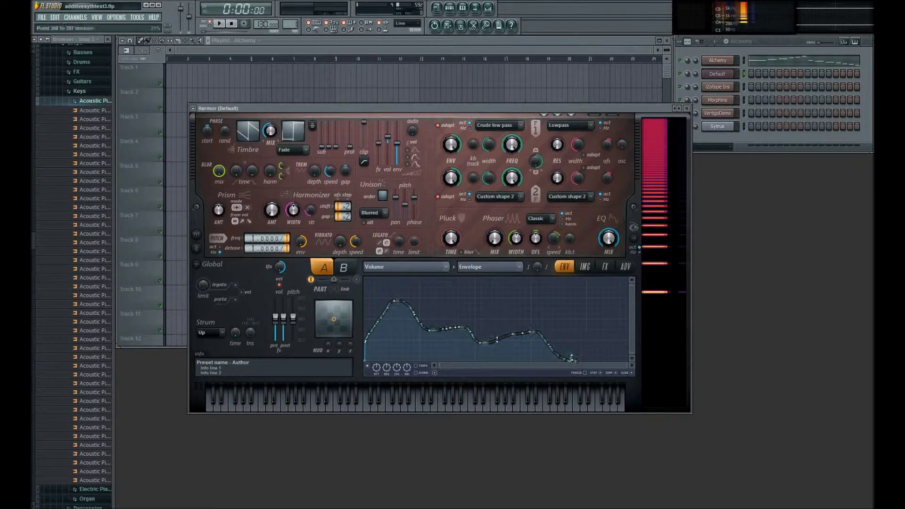
{"action": "left_click_drag", "start_coordinate": [462, 339], "coordinate": [491, 304]}
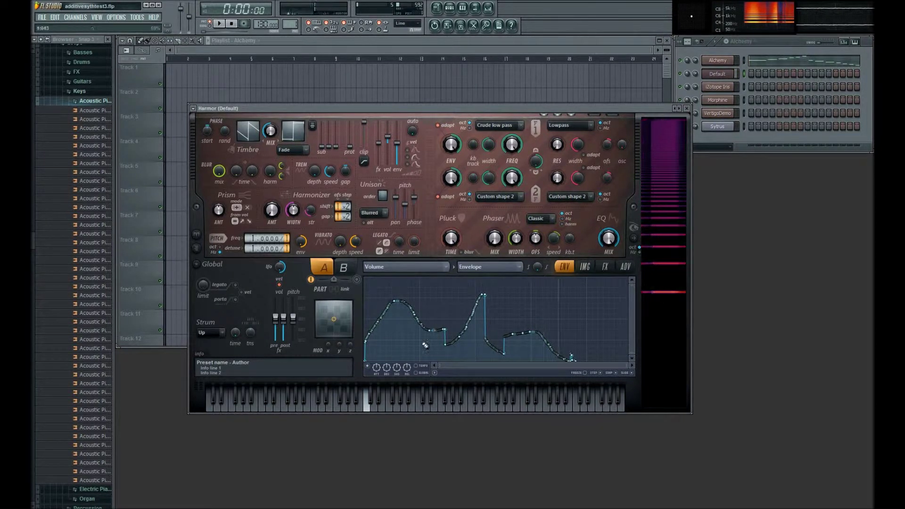
{"action": "left_click", "coordinate": [434, 373]}
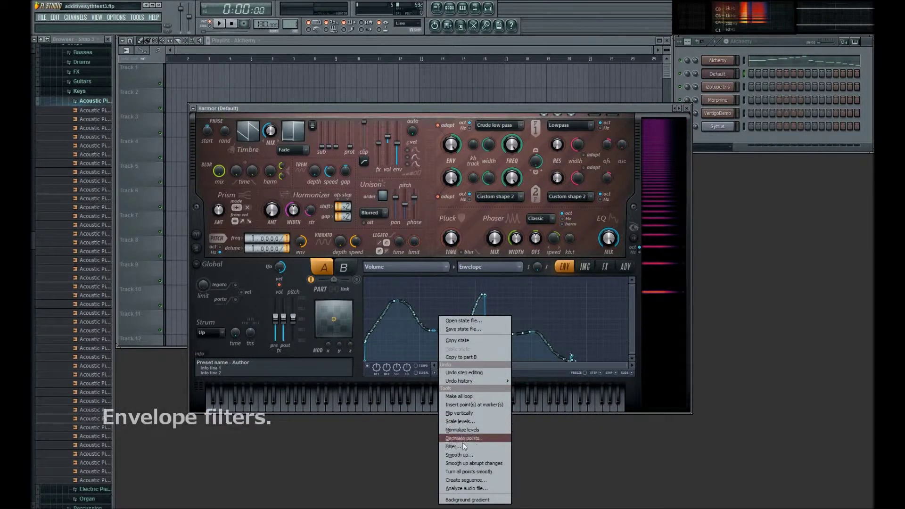
{"action": "left_click", "coordinate": [464, 454]}
{"action": "left_click_drag", "start_coordinate": [462, 210], "coordinate": [469, 159]}
{"action": "left_click_drag", "start_coordinate": [489, 240], "coordinate": [490, 229]}
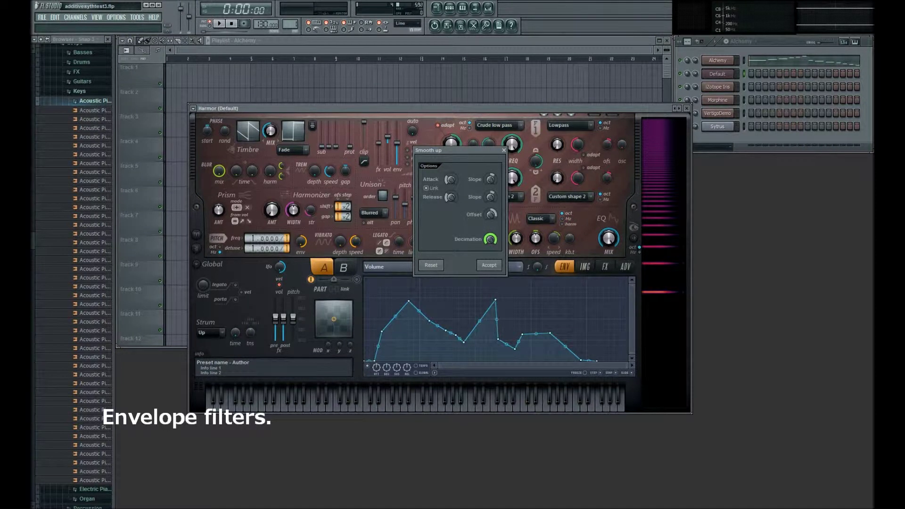
{"action": "left_click", "coordinate": [490, 265]}
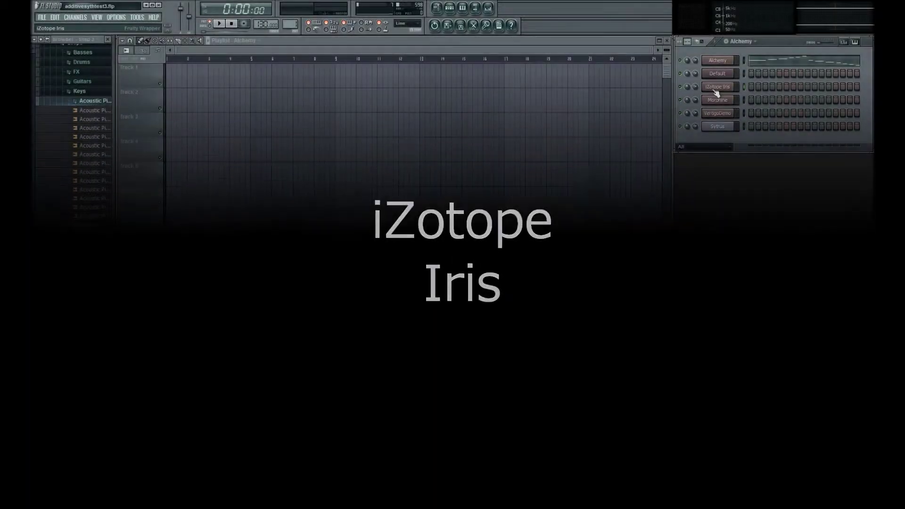
Start a new patch in iZotope Iris and load the Saw shape into the Sub source
{"action": "left_click", "coordinate": [717, 88]}
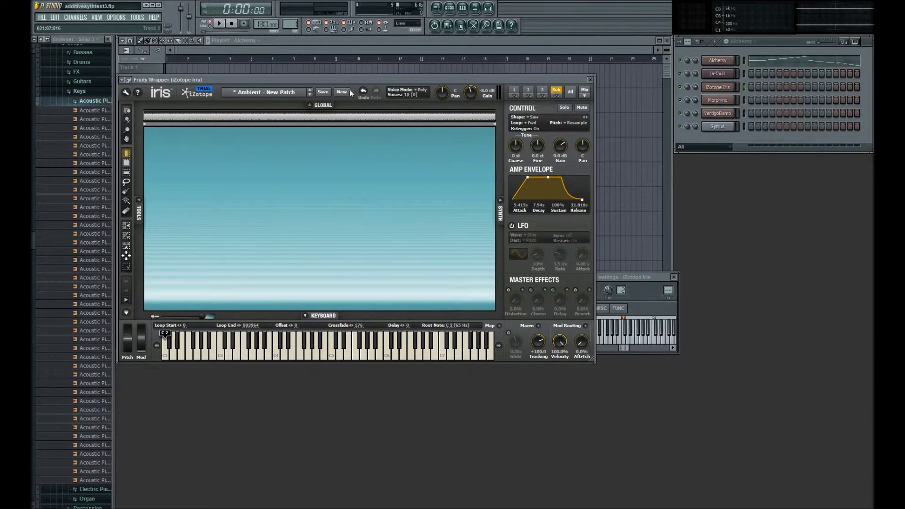
{"action": "left_click", "coordinate": [351, 93]}
{"action": "left_click", "coordinate": [490, 287]}
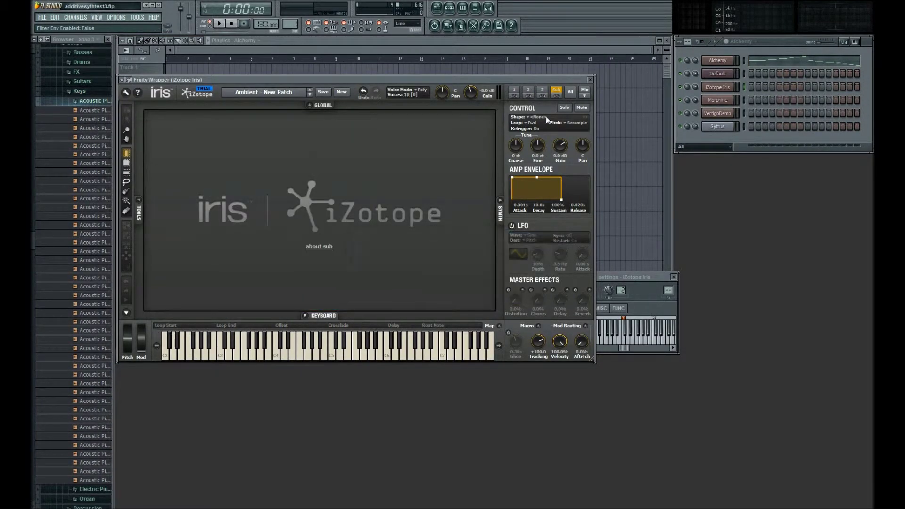
{"action": "right_click", "coordinate": [331, 191]}
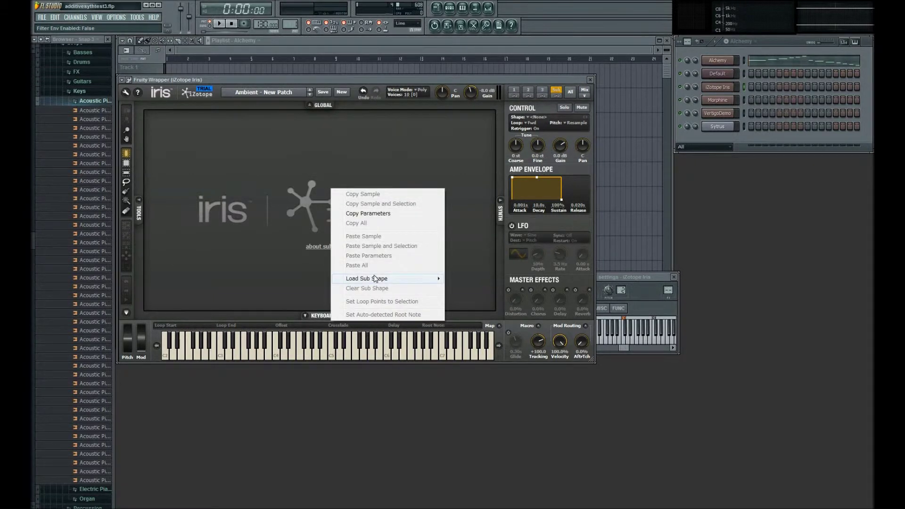
{"action": "mouse_move", "coordinate": [397, 279]}
{"action": "left_click", "coordinate": [463, 308]}
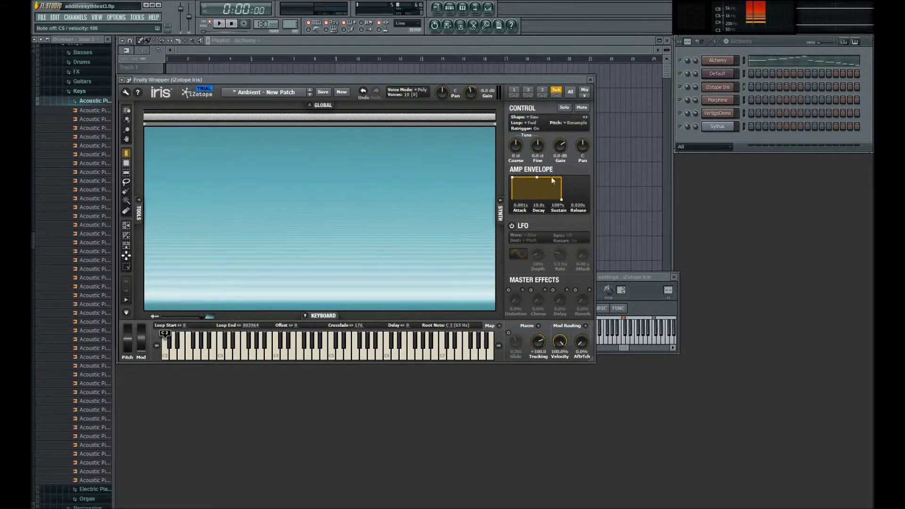
View the amp envelopes of samples 2 and 3, and set the Sub envelope to attack 0.026 s, sustain 96% and release 6.273 s
{"action": "left_click", "coordinate": [527, 89]}
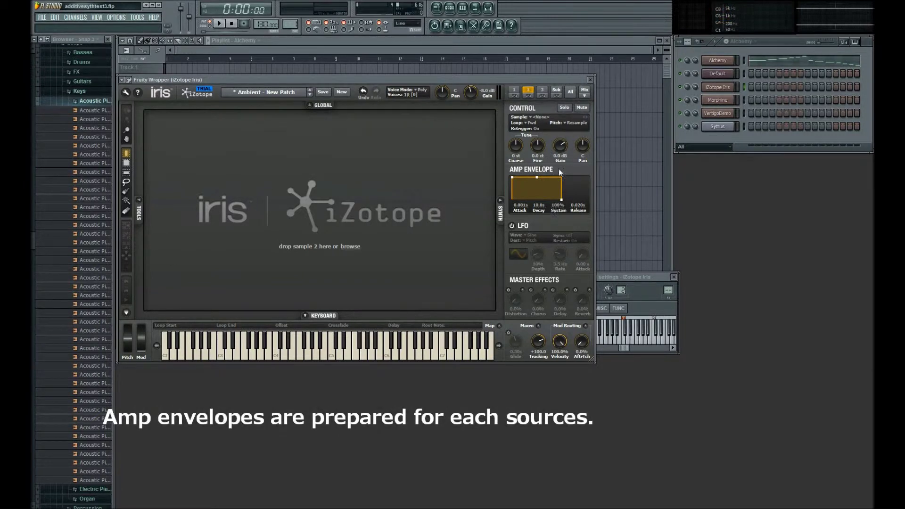
{"action": "left_click", "coordinate": [542, 90]}
{"action": "left_click", "coordinate": [558, 95]}
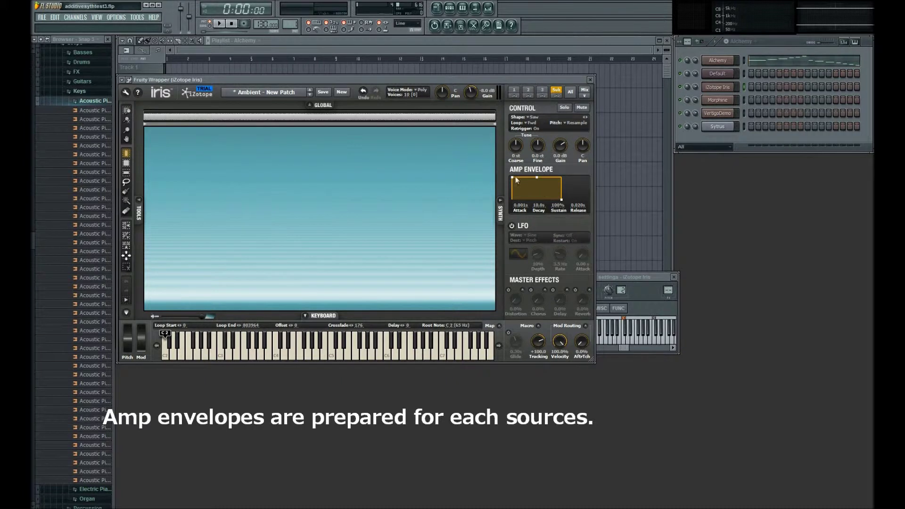
{"action": "left_click_drag", "start_coordinate": [514, 181], "coordinate": [576, 206]}
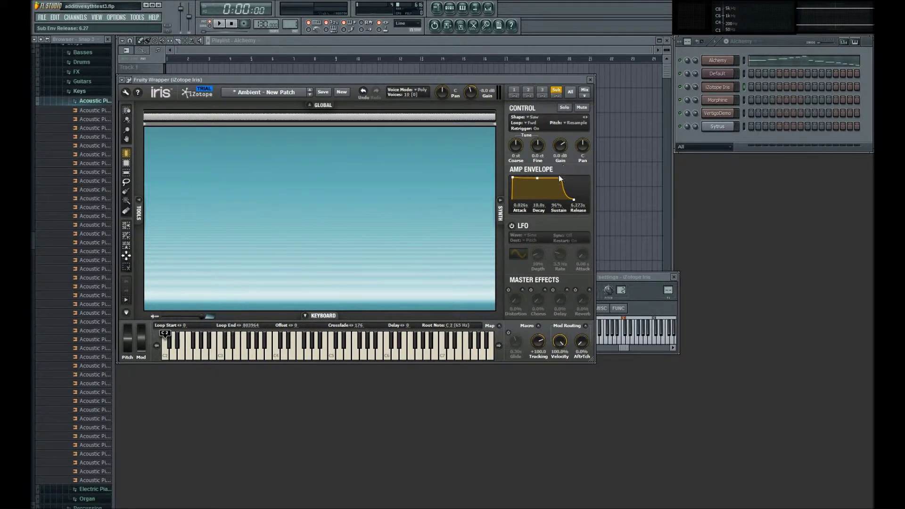
Enable the master filter and its envelope in the Mix view, and adjust the filter envelope's shape
{"action": "left_click", "coordinate": [584, 92]}
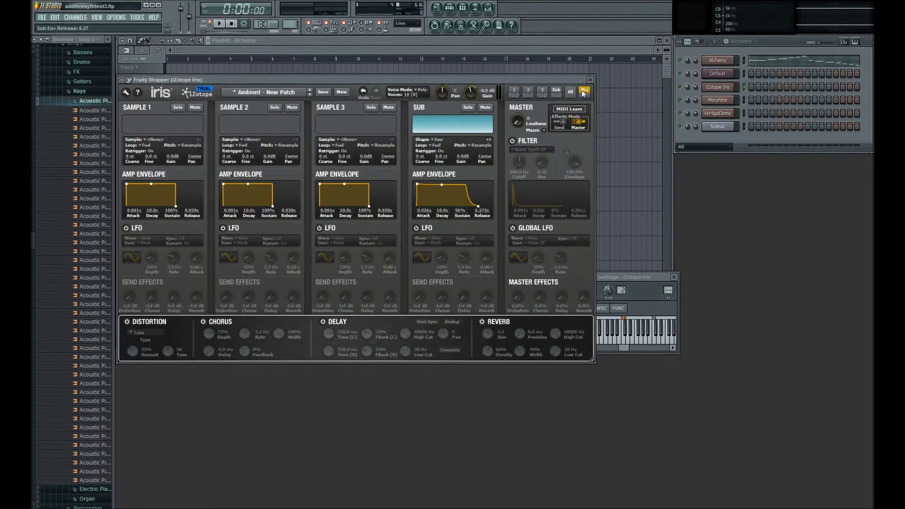
{"action": "left_click", "coordinate": [512, 141]}
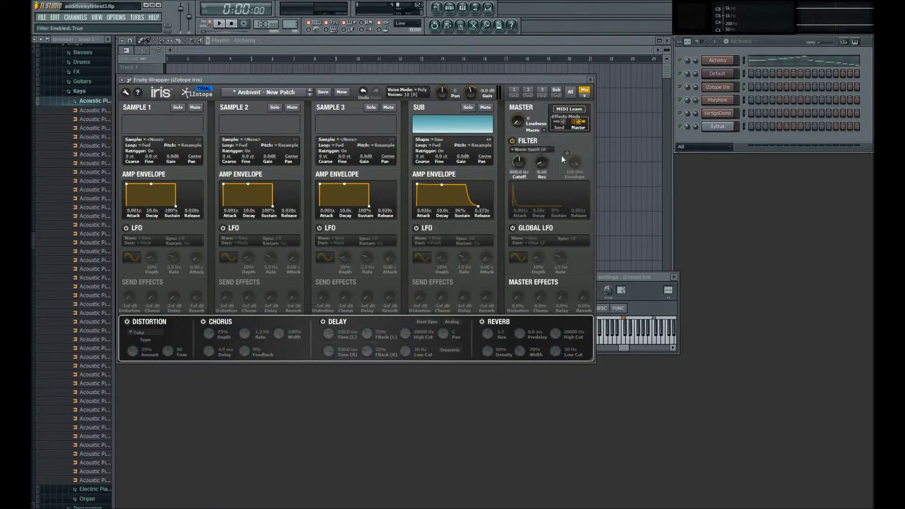
{"action": "left_click", "coordinate": [566, 154]}
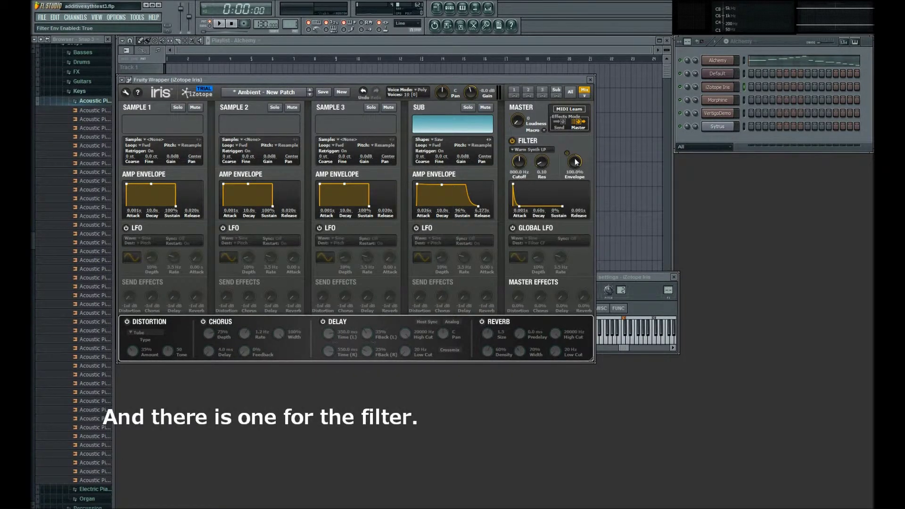
{"action": "mouse_move", "coordinate": [520, 209]}
{"action": "left_mouse_down"}
{"action": "mouse_move", "coordinate": [570, 208]}
{"action": "mouse_move", "coordinate": [518, 187]}
{"action": "mouse_move", "coordinate": [526, 194]}
{"action": "left_mouse_up"}
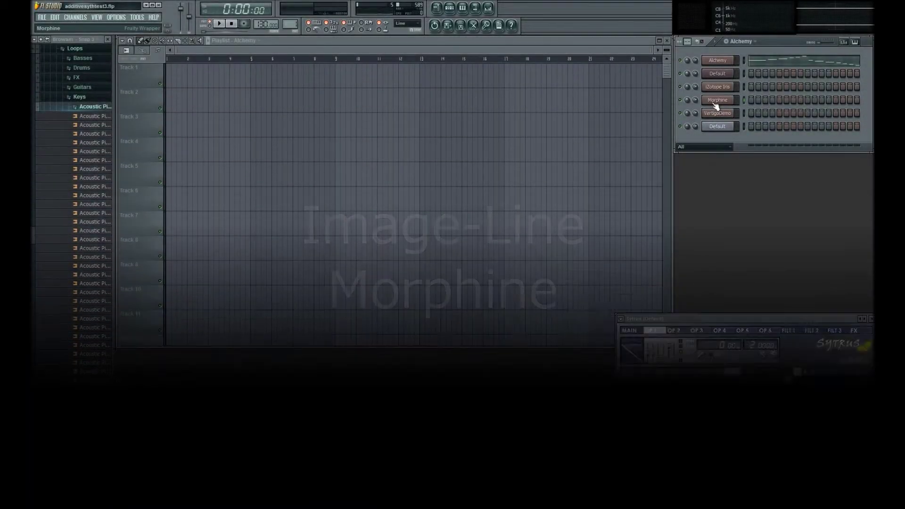
Open the Morphine synthesizer and reset its program
{"action": "left_click", "coordinate": [716, 99]}
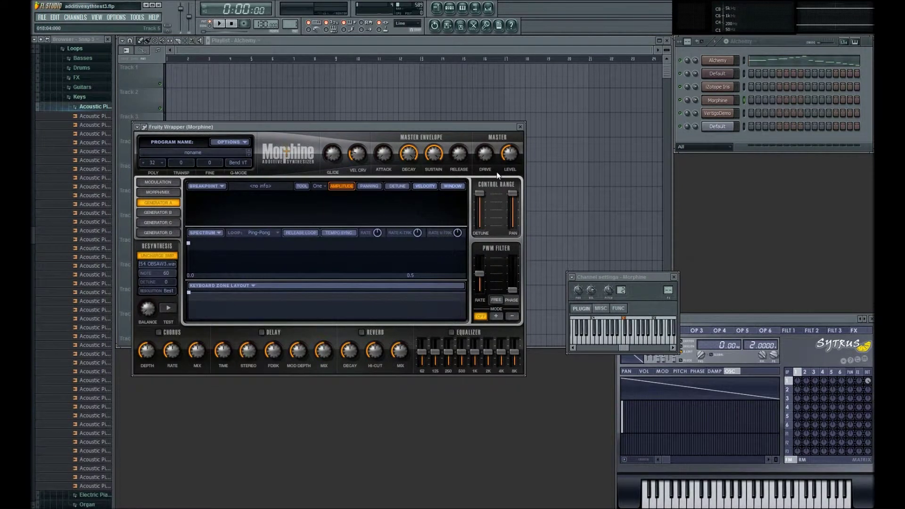
{"action": "left_click", "coordinate": [239, 144]}
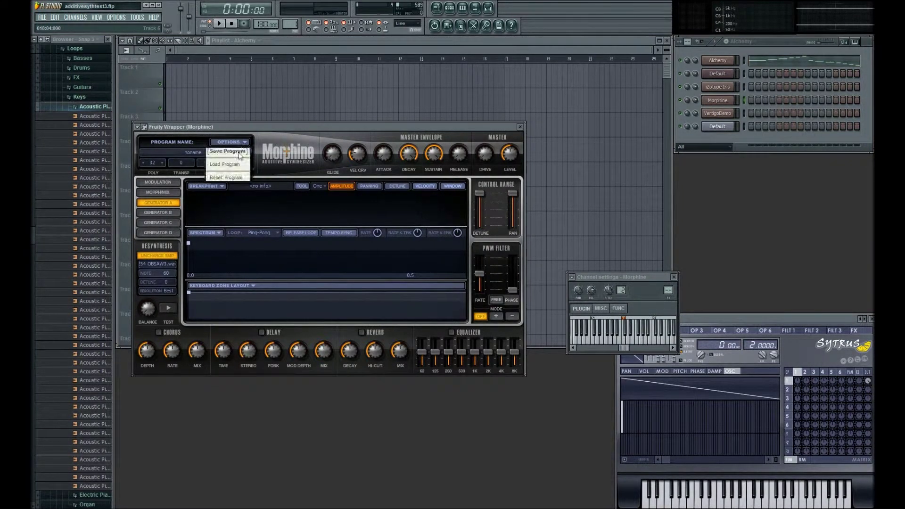
{"action": "left_click", "coordinate": [236, 177]}
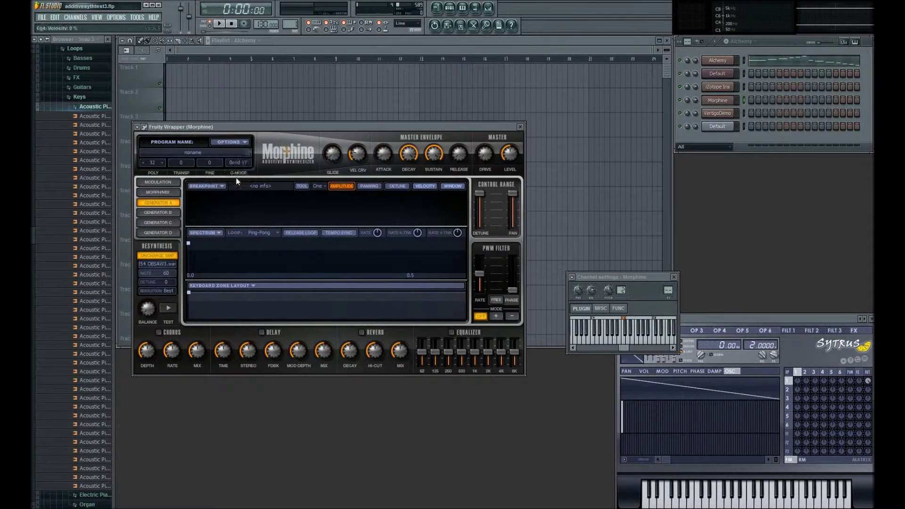
Set Sytrus operator 1 to the Saw shape and transfer its waveform into the amplitude breakpoint of Morphine's Generator A
{"action": "left_click", "coordinate": [717, 320]}
{"action": "right_click", "coordinate": [633, 359]}
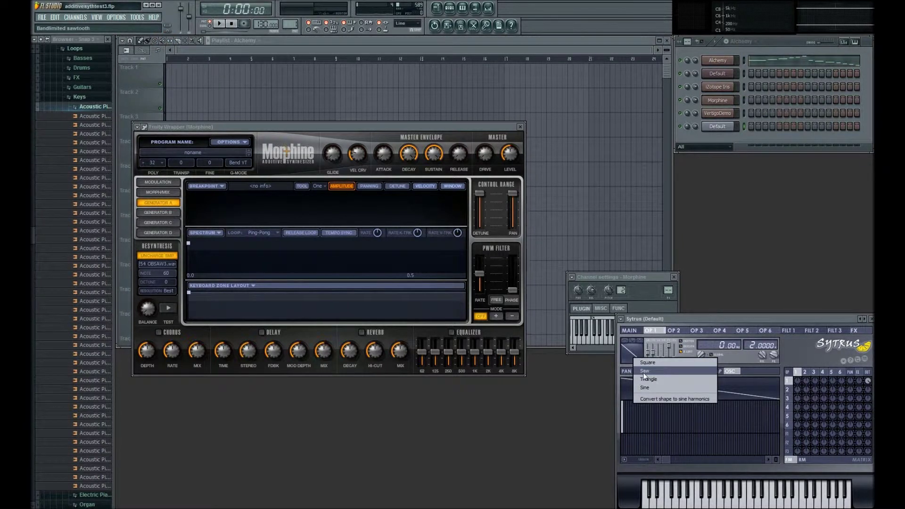
{"action": "left_click", "coordinate": [643, 372]}
{"action": "left_click_drag", "start_coordinate": [678, 390], "coordinate": [309, 218]}
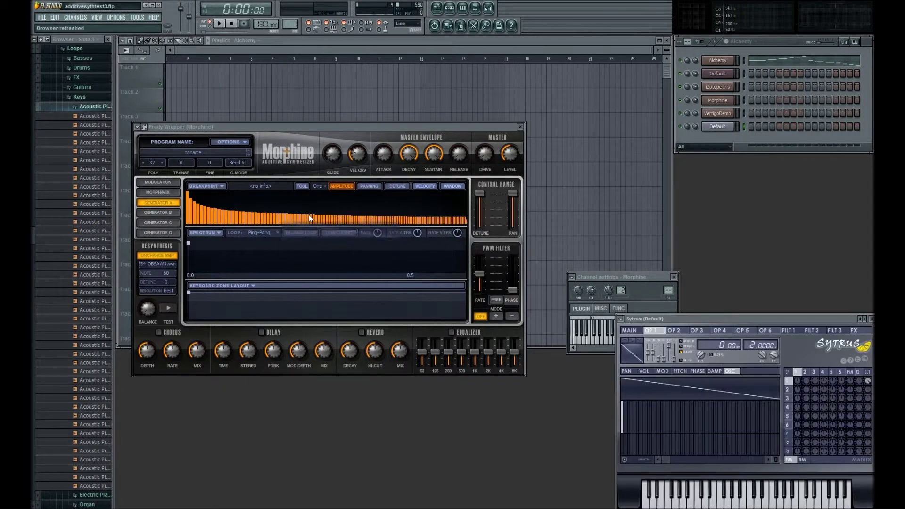
{"action": "left_click", "coordinate": [871, 319]}
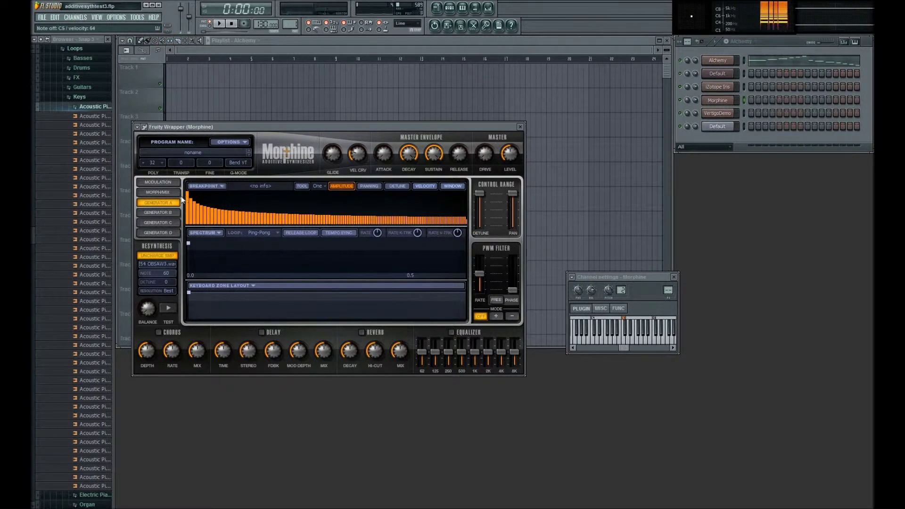
Open Morphine's modulation settings and look through the four assignable envelopes
{"action": "left_click", "coordinate": [158, 182]}
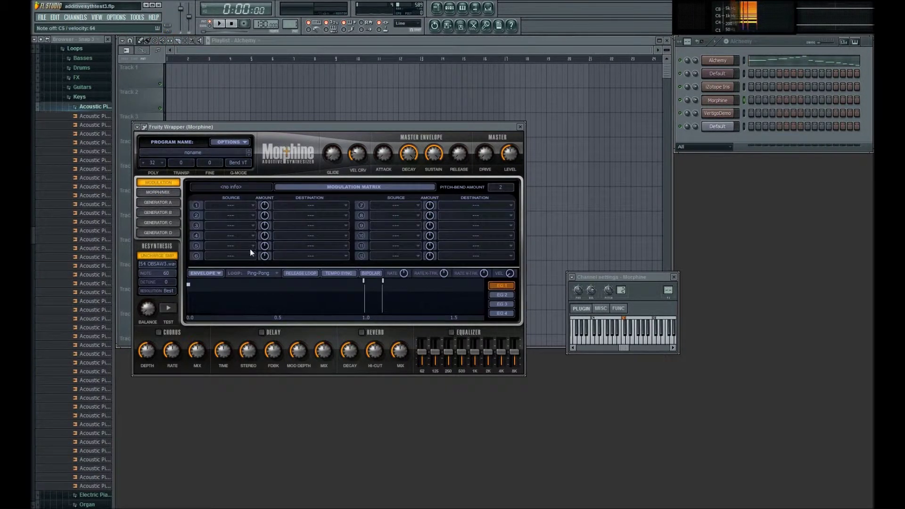
{"action": "left_click", "coordinate": [505, 295]}
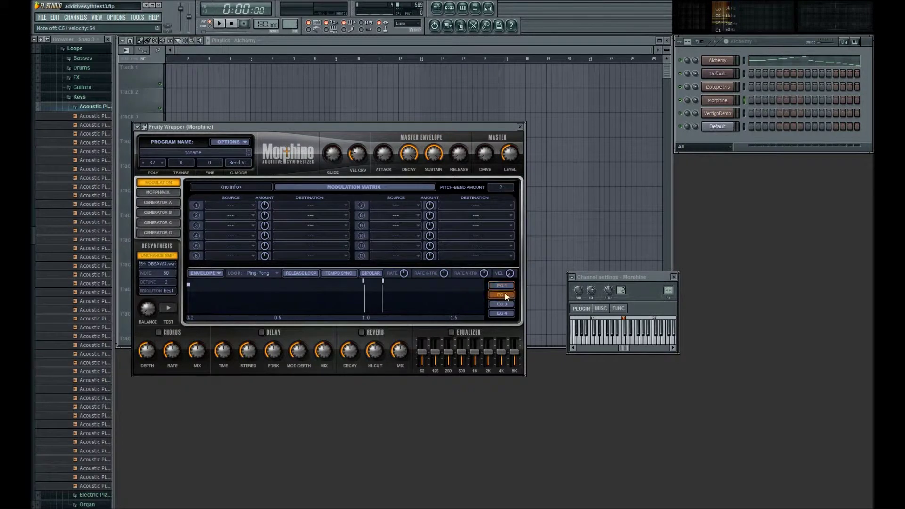
{"action": "left_click", "coordinate": [505, 304]}
{"action": "left_click", "coordinate": [505, 313]}
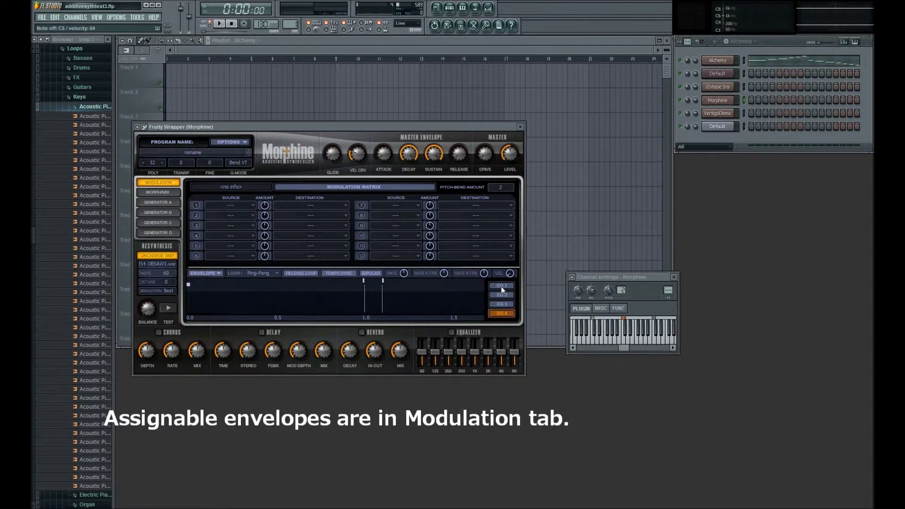
Draw a zigzag shape in Envelope 1 ending at 1.06 s and 92%, and loop it from about 0.6 to 0.80 s
{"action": "left_click", "coordinate": [220, 292]}
{"action": "left_click_drag", "start_coordinate": [239, 302], "coordinate": [329, 312]}
{"action": "left_click", "coordinate": [307, 290]}
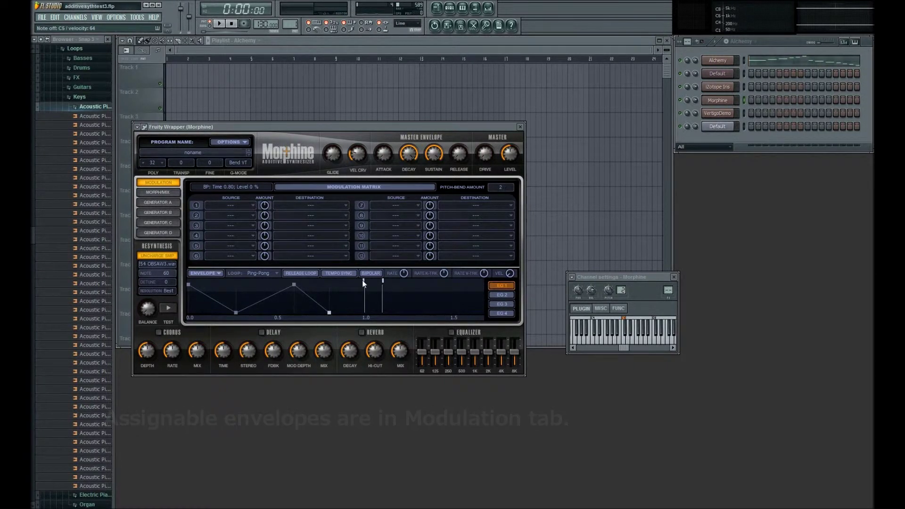
{"action": "left_click_drag", "start_coordinate": [364, 284], "coordinate": [293, 279]}
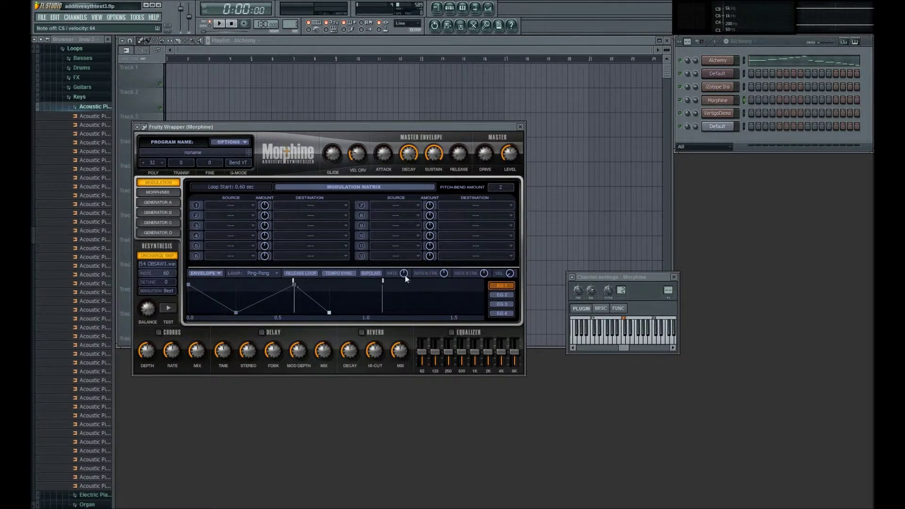
{"action": "right_click", "coordinate": [375, 286]}
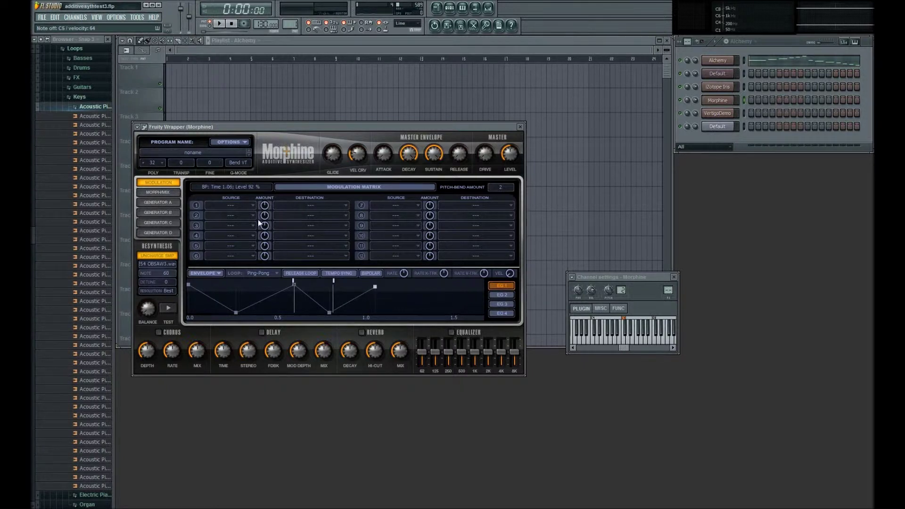
Link Envelope 1 to Master Level in the first modulation matrix slot, raise the link amount, and lower the master output level
{"action": "left_click", "coordinate": [218, 207]}
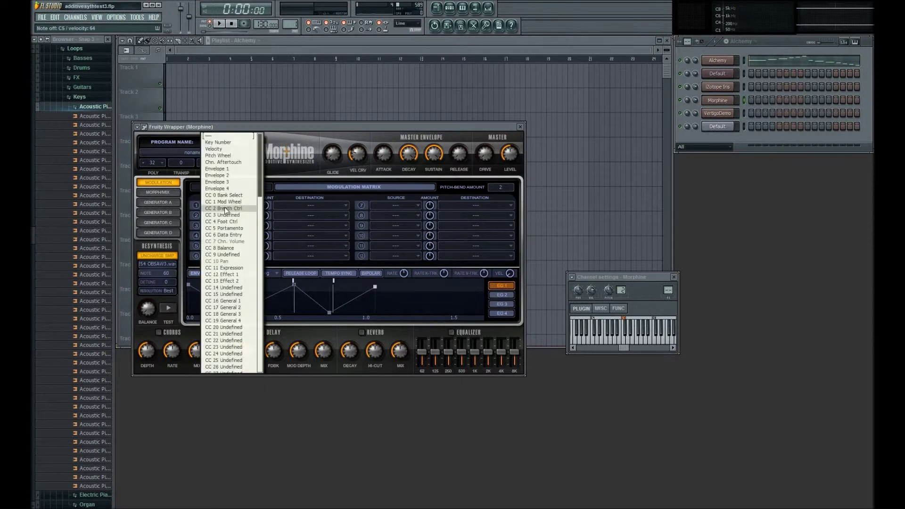
{"action": "left_click", "coordinate": [220, 170]}
{"action": "left_click", "coordinate": [304, 207]}
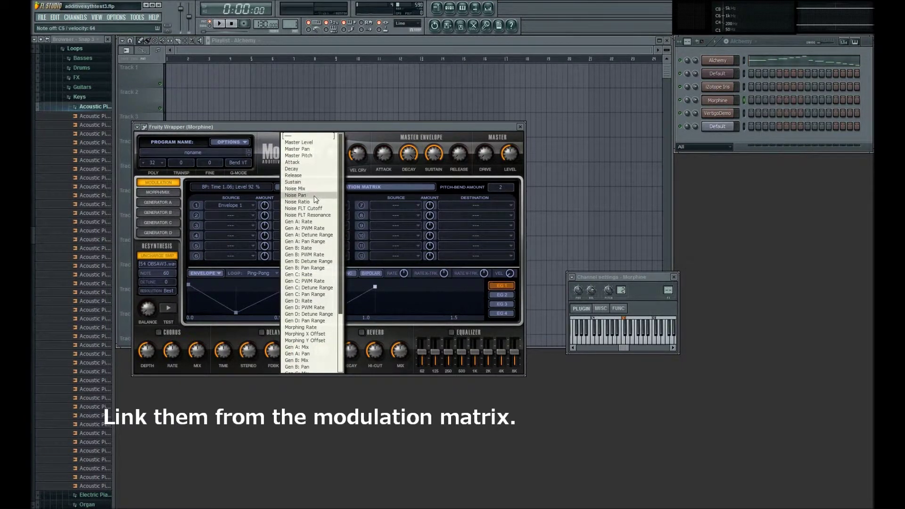
{"action": "left_click", "coordinate": [302, 142]}
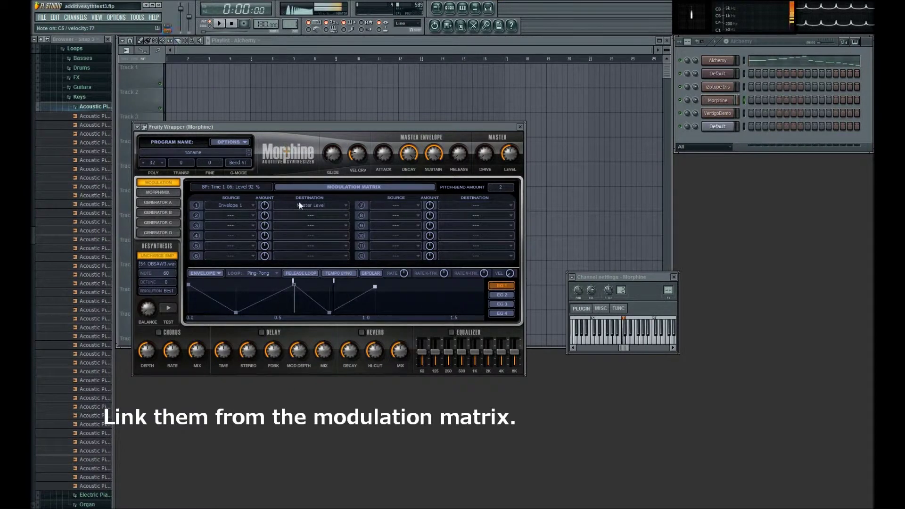
{"action": "left_click_drag", "start_coordinate": [264, 206], "coordinate": [266, 203]}
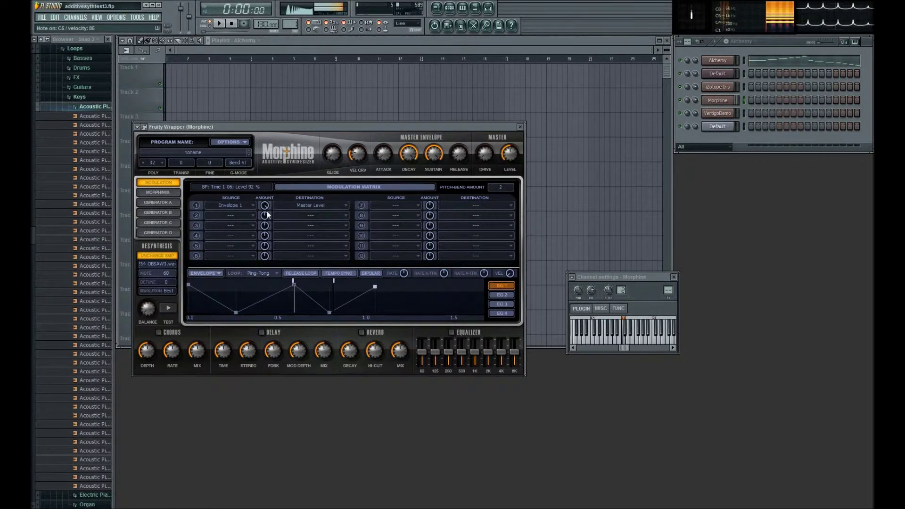
{"action": "mouse_move", "coordinate": [508, 153]}
{"action": "left_mouse_down"}
{"action": "mouse_move", "coordinate": [507, 184]}
{"action": "mouse_move", "coordinate": [513, 141]}
{"action": "mouse_move", "coordinate": [510, 165]}
{"action": "left_mouse_up"}
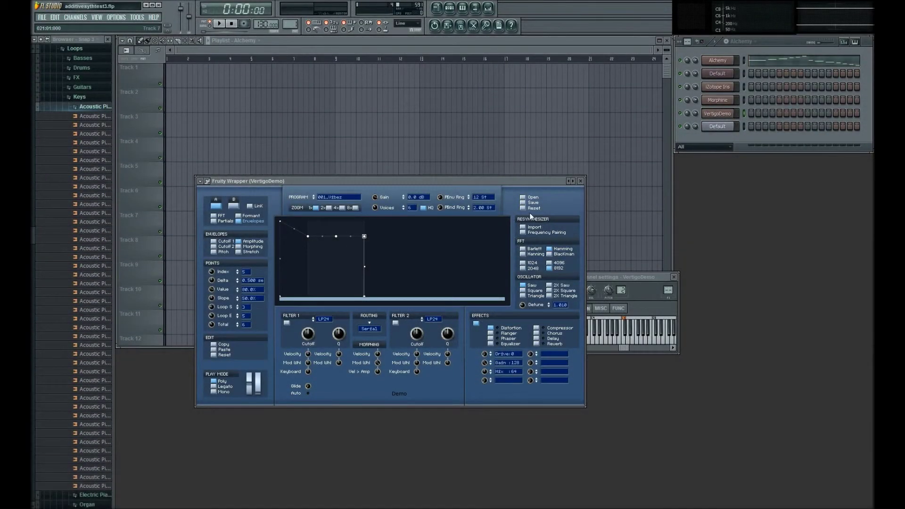
Reset the program in the VertigoDemo synthesizer, reposition its window, and play test notes
{"action": "left_click", "coordinate": [522, 208]}
{"action": "left_click", "coordinate": [431, 276]}
{"action": "left_click_drag", "start_coordinate": [365, 181], "coordinate": [354, 176]}
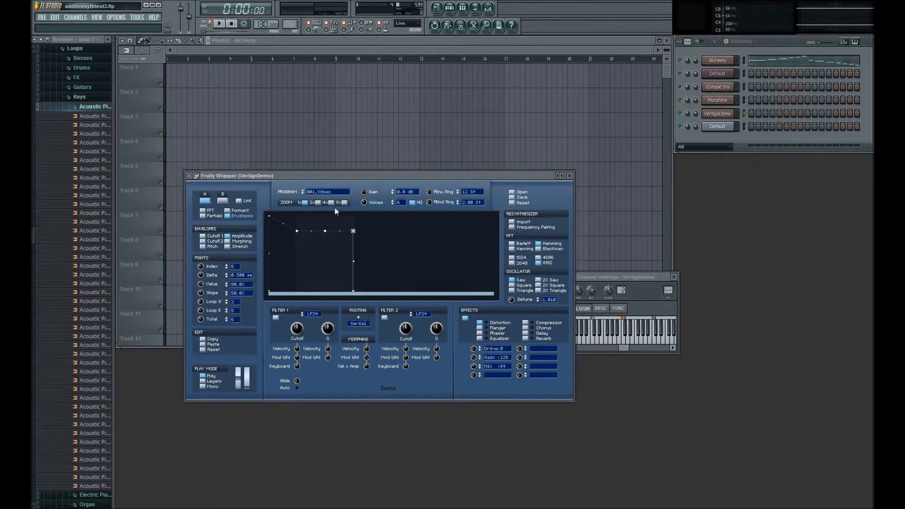
{"action": "key", "text": "q"}
{"action": "key", "text": "q"}
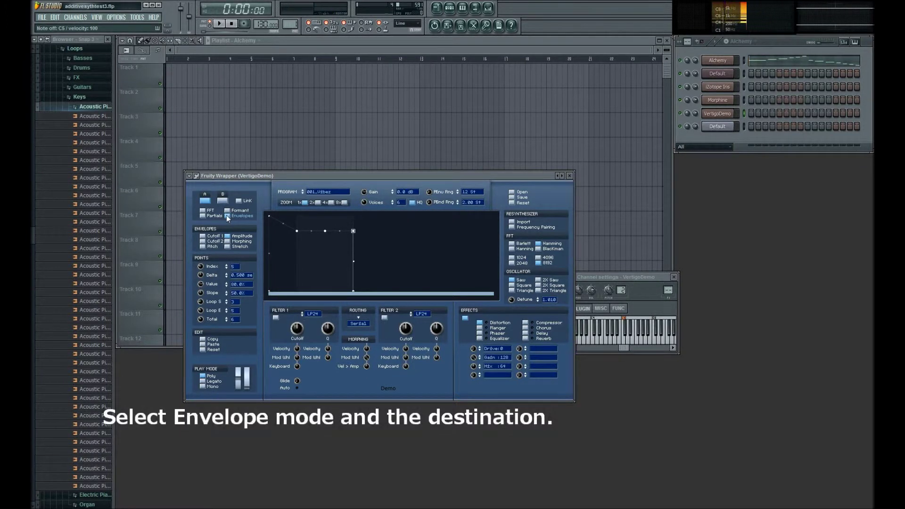
View VertigoDemo's Stretch and Cutoff 1 envelopes, and return to the Amplitude envelope
{"action": "left_click", "coordinate": [227, 246]}
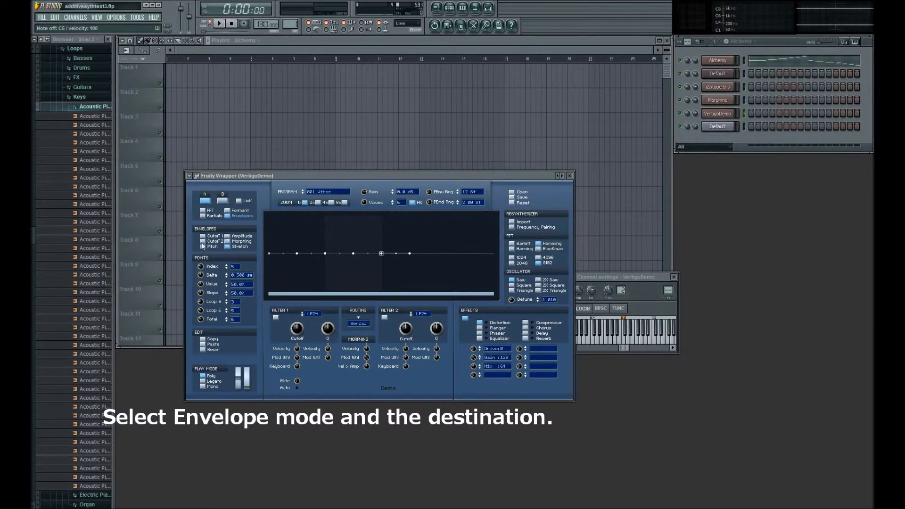
{"action": "left_click", "coordinate": [202, 236]}
{"action": "left_click", "coordinate": [227, 236]}
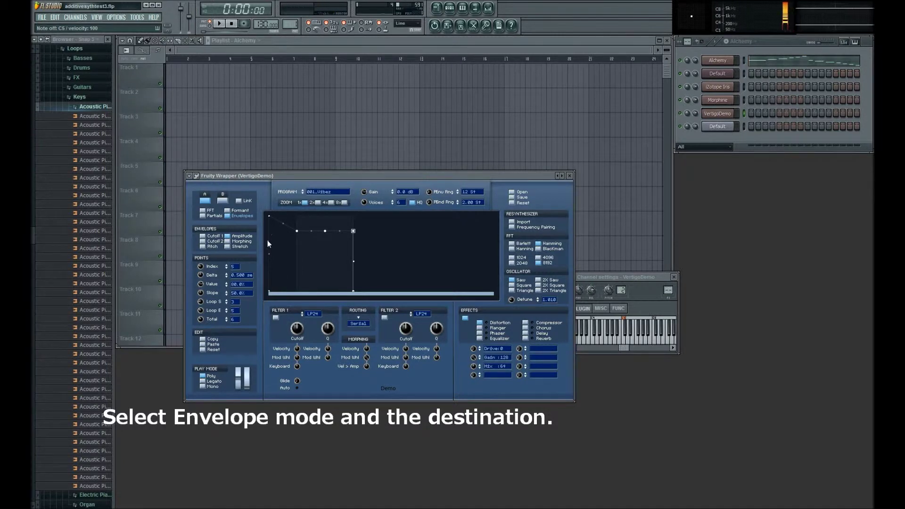
Lower the start of the Amplitude envelope to about 14% and set that segment's slope to about 54%, playing test notes
{"action": "left_click_drag", "start_coordinate": [269, 216], "coordinate": [264, 282]}
{"action": "key", "text": "q"}
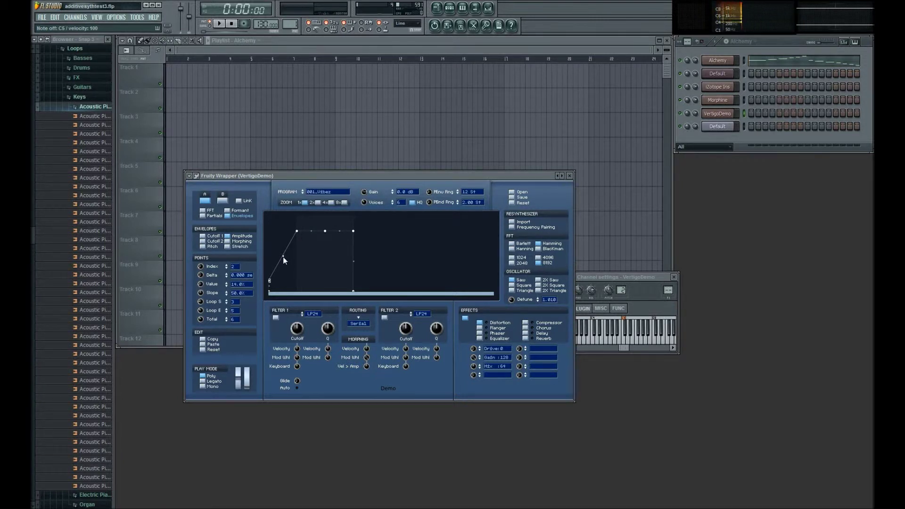
{"action": "left_click_drag", "start_coordinate": [283, 256], "coordinate": [285, 260]}
{"action": "key", "text": "q"}
{"action": "left_click_drag", "start_coordinate": [282, 269], "coordinate": [283, 253]}
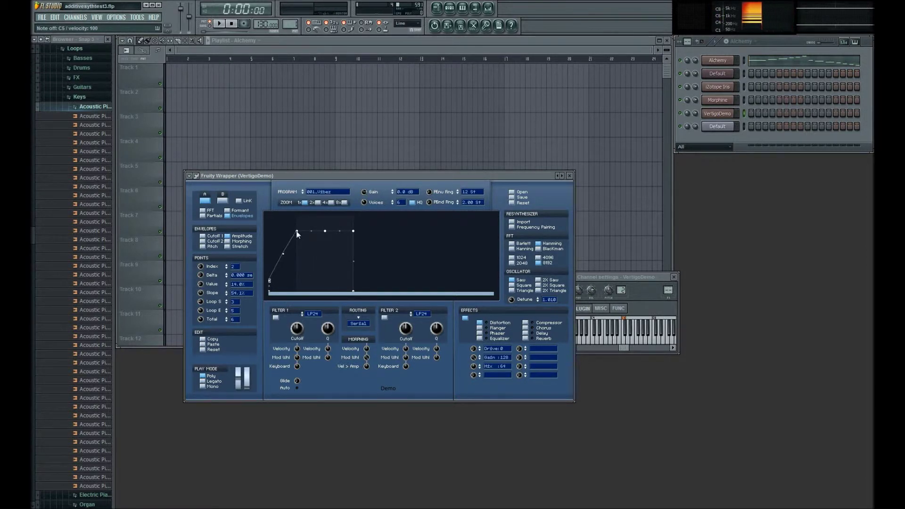
Shift the Amplitude envelope's fifth point slightly earlier and stretch out the falling segment after it
{"action": "left_click", "coordinate": [353, 230]}
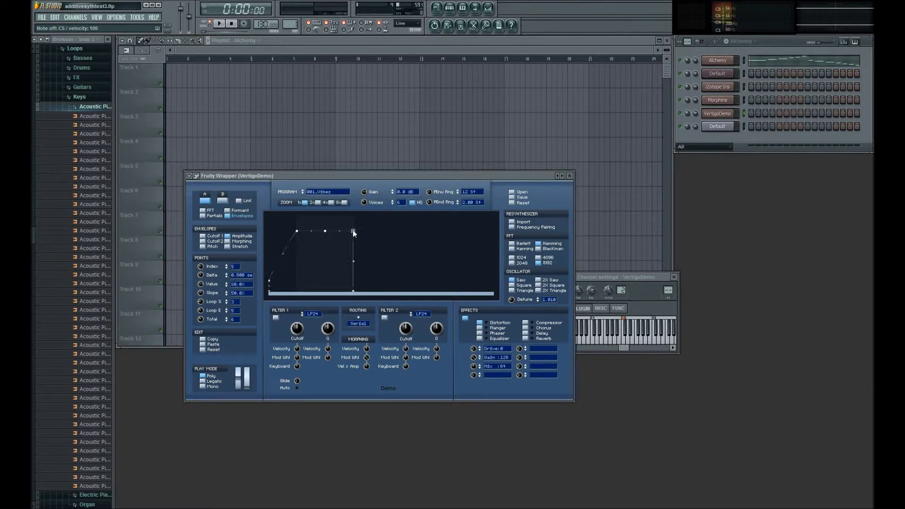
{"action": "left_click_drag", "start_coordinate": [353, 230], "coordinate": [345, 231]}
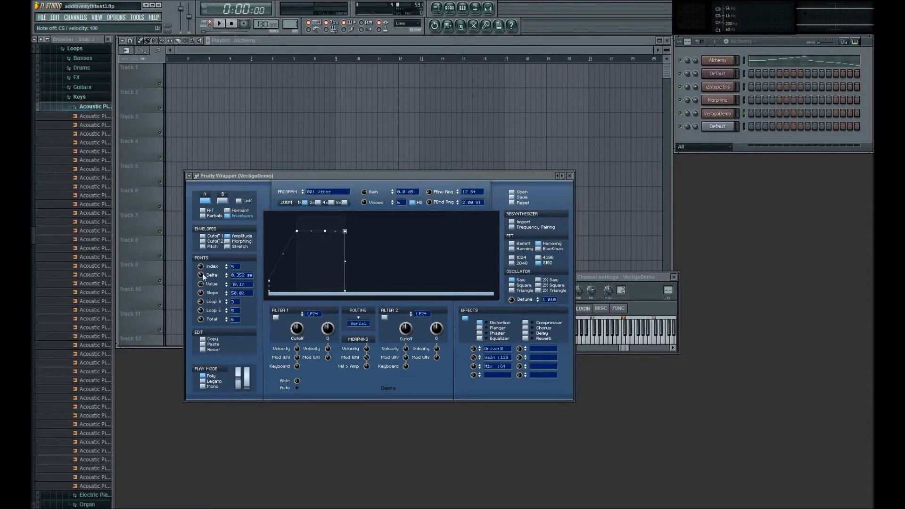
{"action": "left_click_drag", "start_coordinate": [201, 276], "coordinate": [206, 282]}
{"action": "left_click", "coordinate": [344, 292]}
{"action": "mouse_move", "coordinate": [363, 260]}
{"action": "left_mouse_down"}
{"action": "mouse_move", "coordinate": [364, 283]}
{"action": "mouse_move", "coordinate": [358, 242]}
{"action": "mouse_move", "coordinate": [352, 248]}
{"action": "left_mouse_up"}
Increase the Amplitude envelope to 12 points, raise the sixth and seventh points into a gradual fall, and adjust the loop points
{"action": "left_click_drag", "start_coordinate": [201, 318], "coordinate": [201, 315]}
{"action": "left_click_drag", "start_coordinate": [384, 292], "coordinate": [385, 281]}
{"action": "left_click_drag", "start_coordinate": [397, 292], "coordinate": [405, 268]}
{"action": "scroll", "coordinate": [206, 312], "scroll_direction": "up", "scroll_amount": 2}
{"action": "left_click_drag", "start_coordinate": [205, 299], "coordinate": [205, 299]}
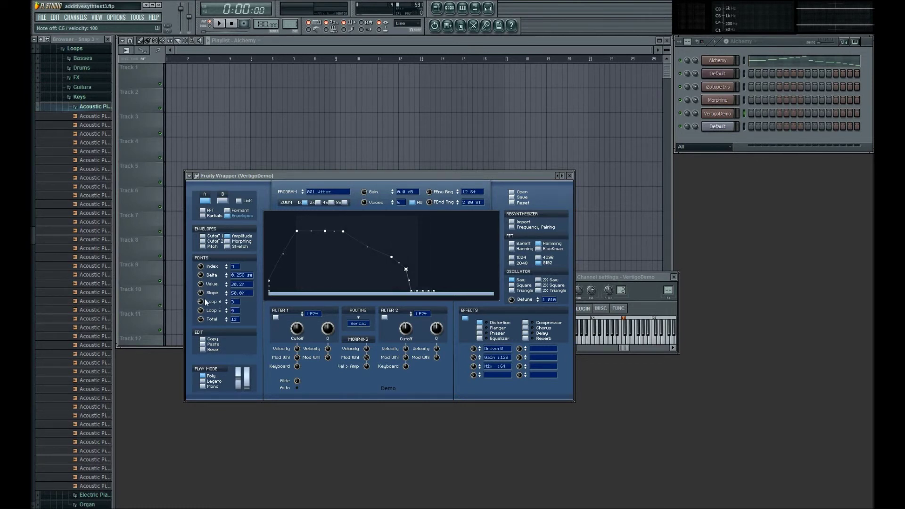